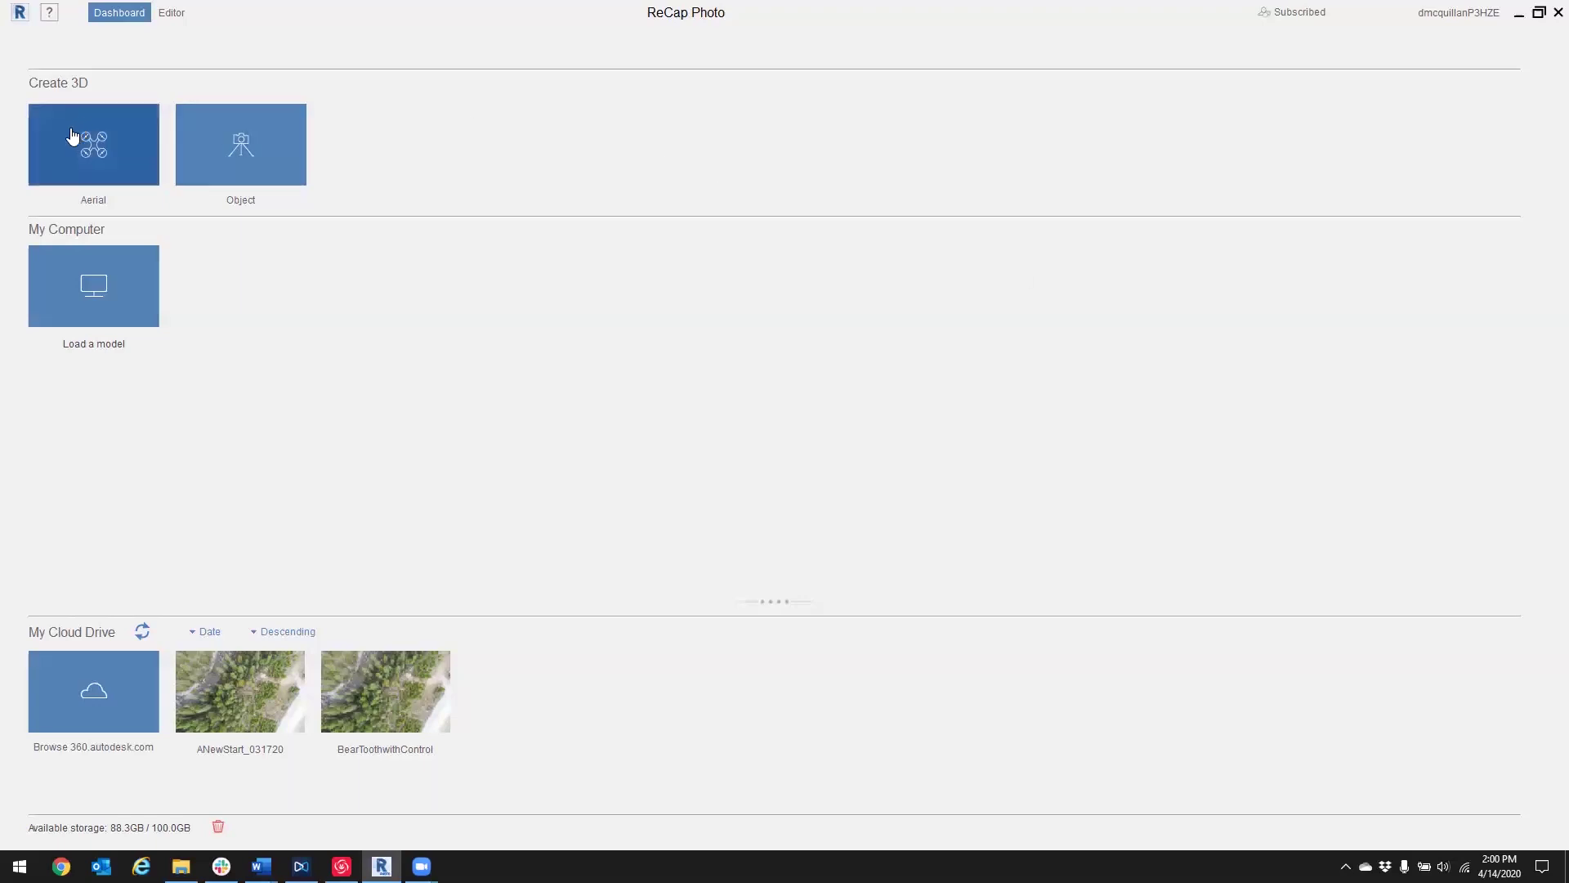
Step: Import all 344 photos from DroneData > Images into a new aerial project and open the GCP editor
click(98, 161)
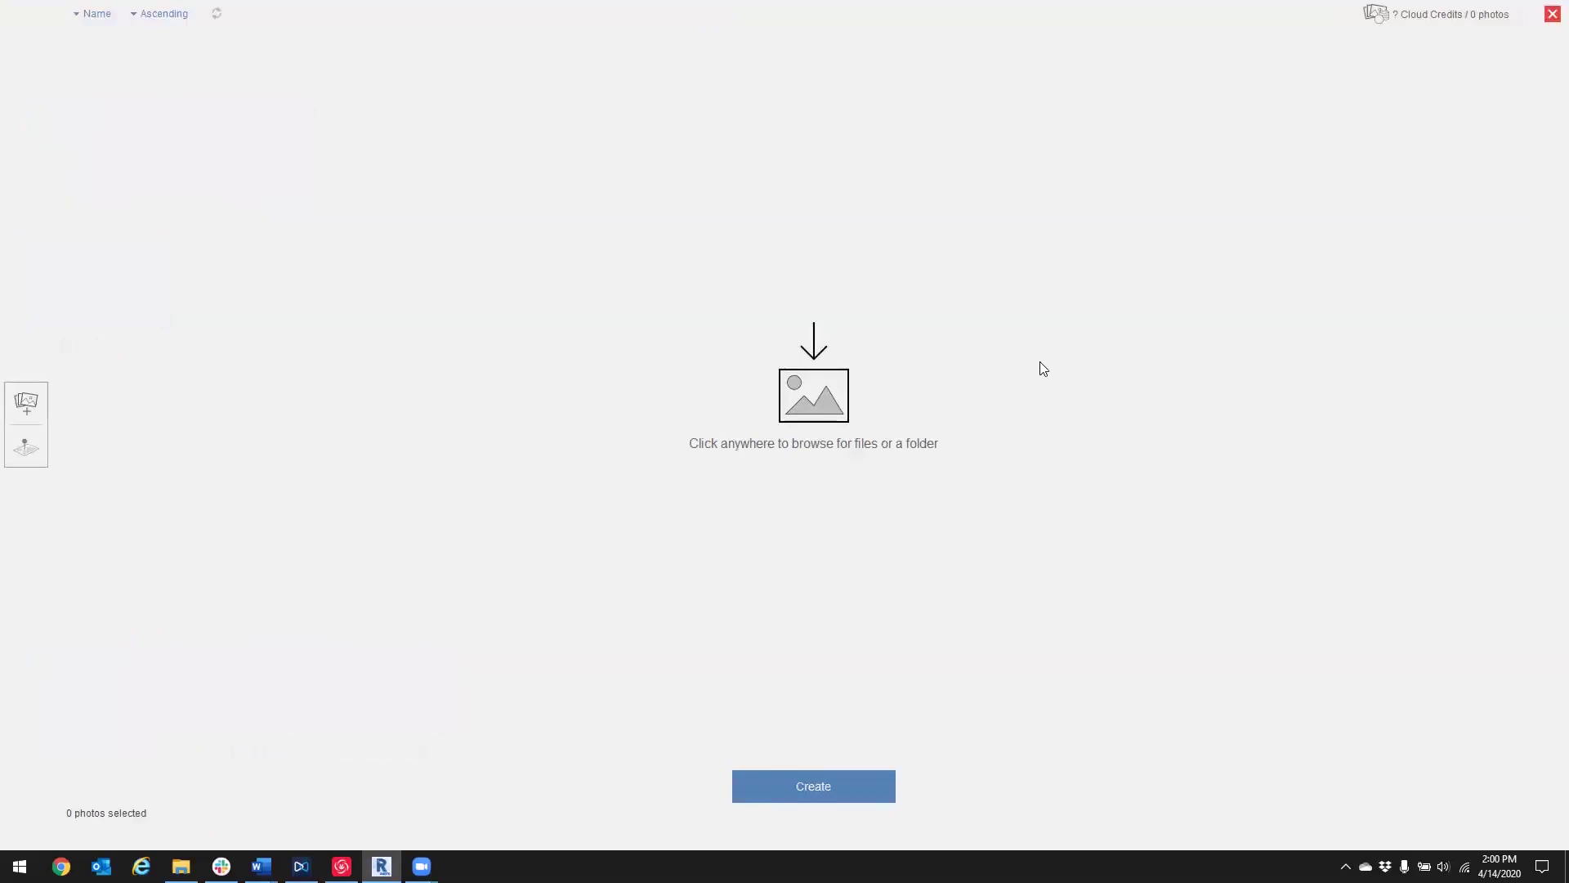
click(927, 401)
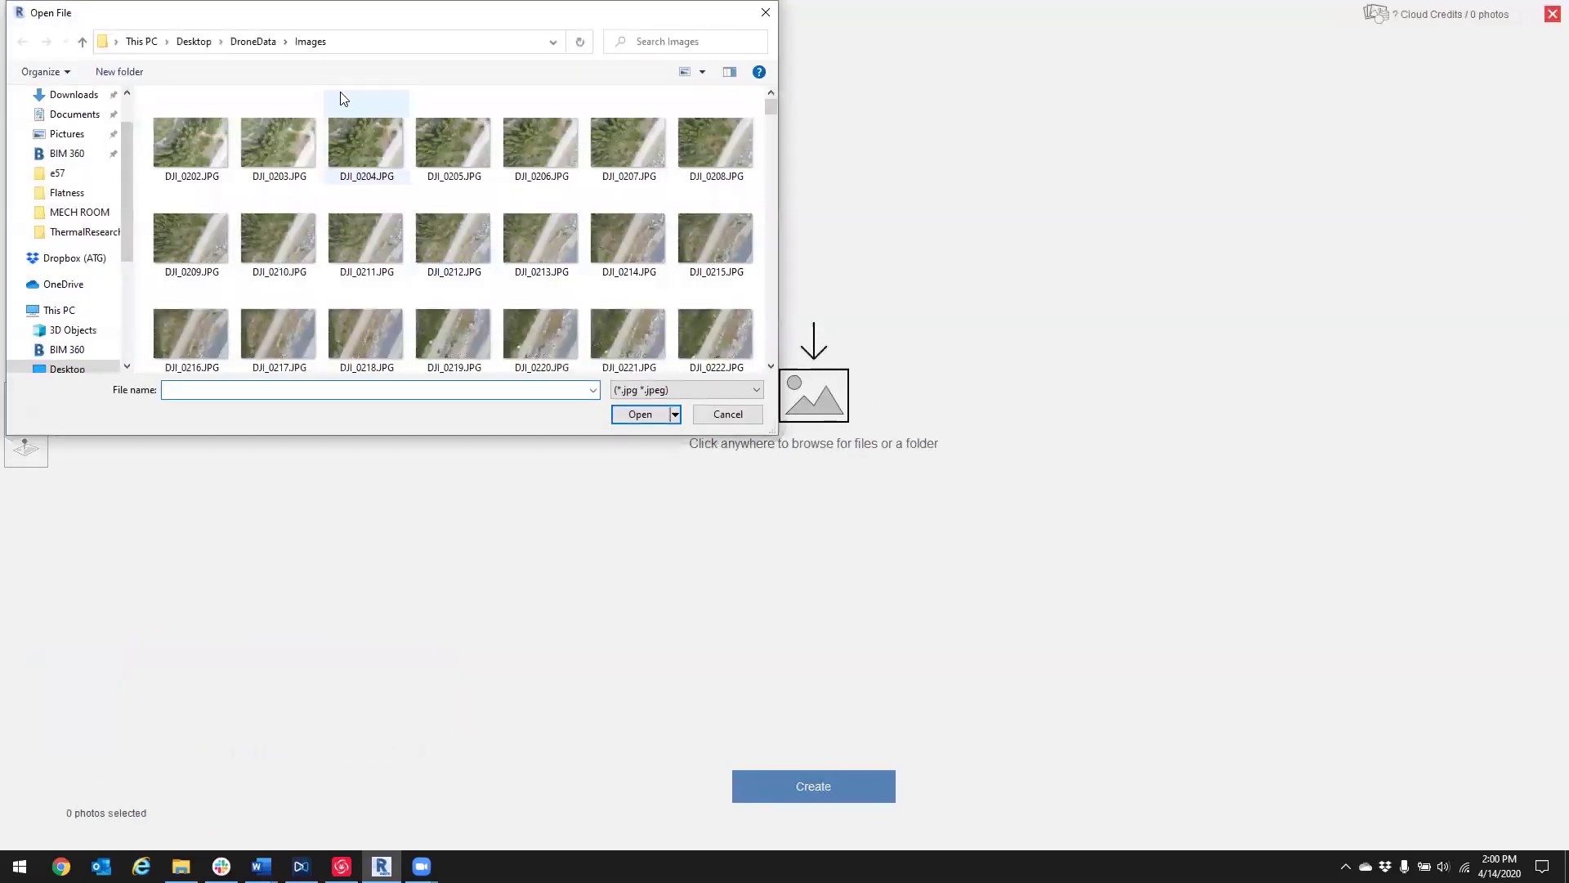
click(253, 42)
double_click(215, 119)
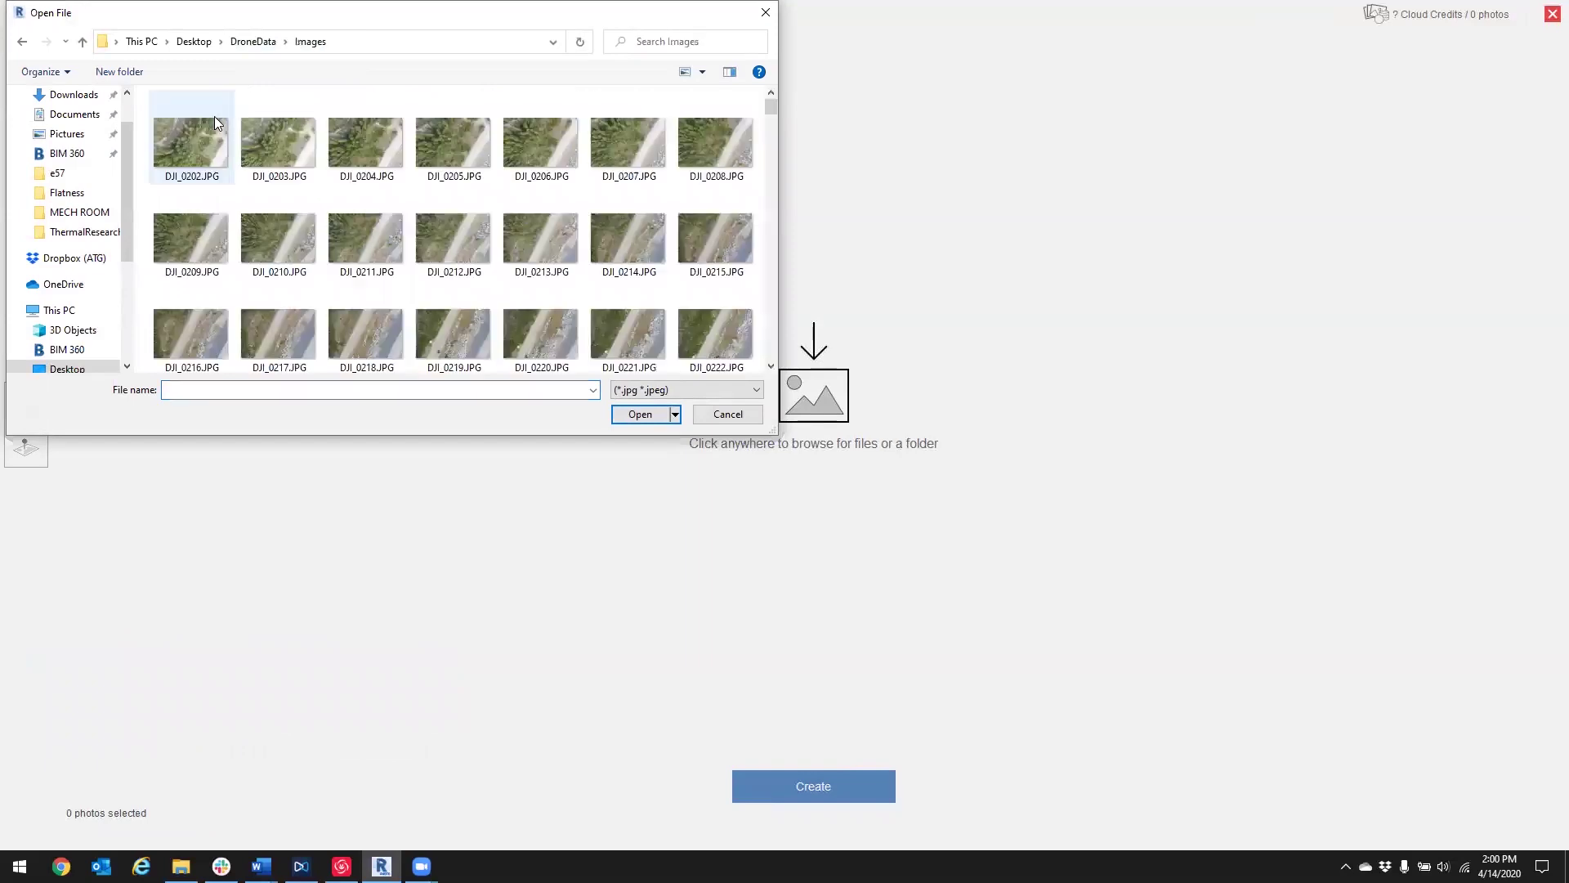
key(ctrl+a)
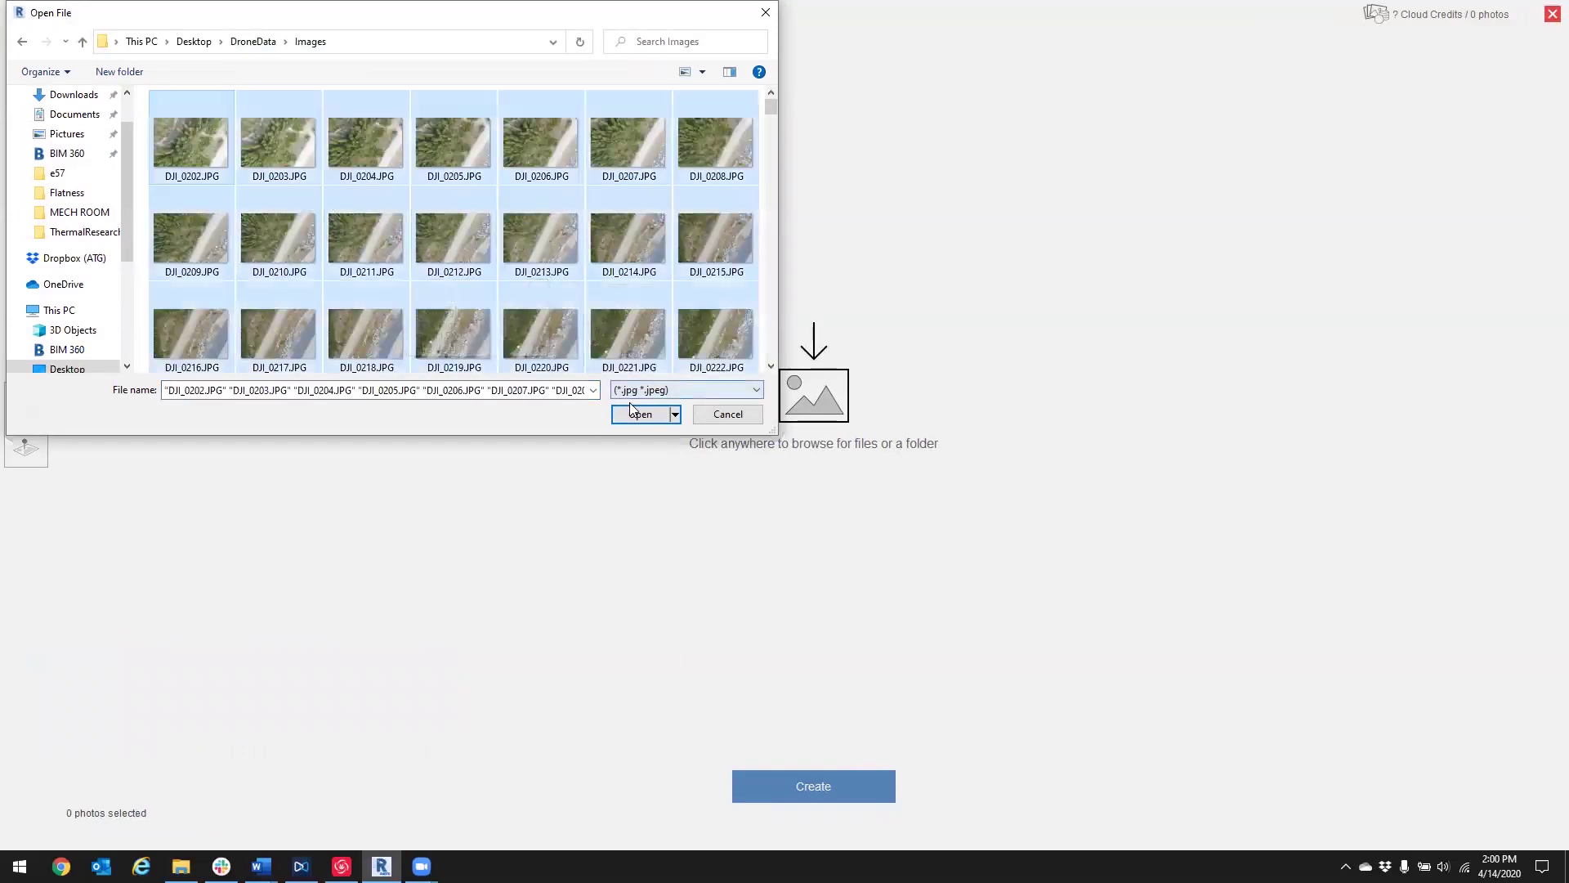
click(640, 415)
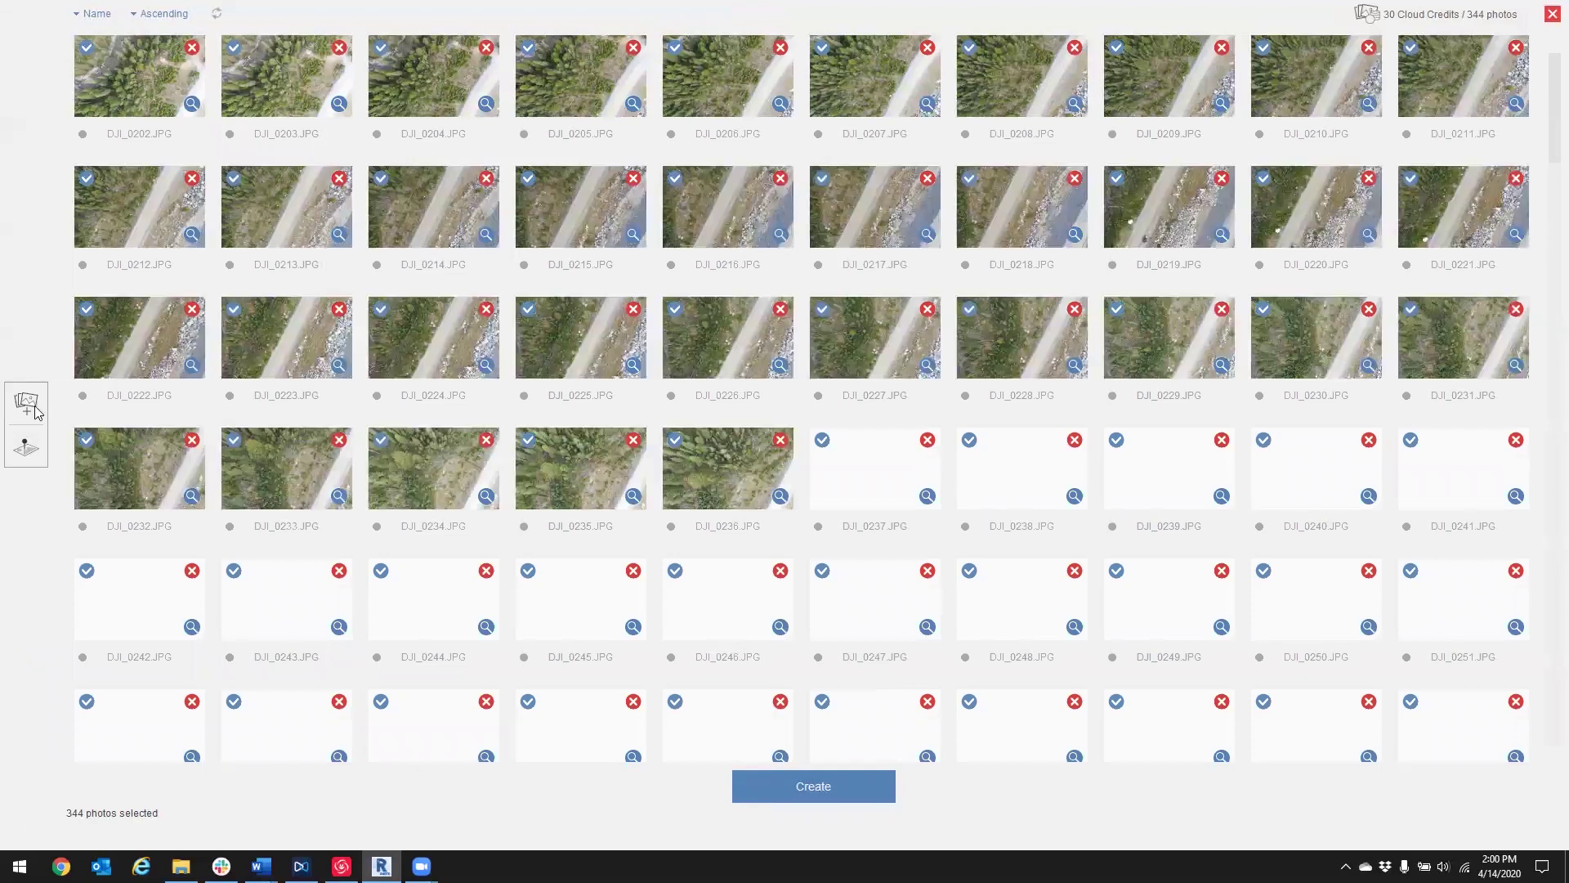
click(23, 448)
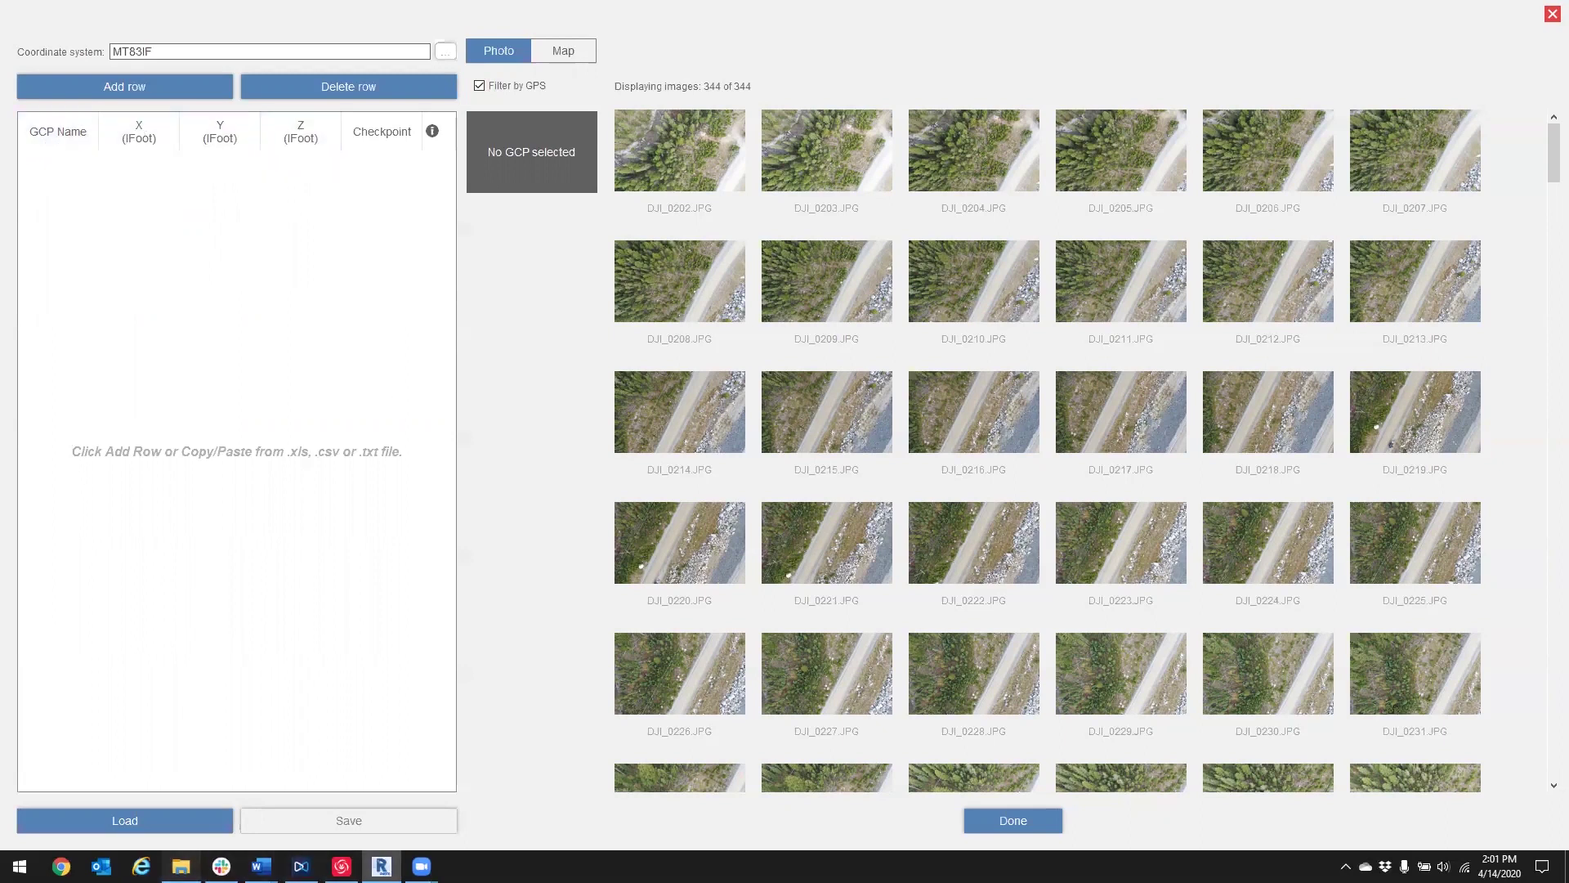
Step: Copy the five coordinate rows from Targets XYZ.txt in Notepad, then switch back to ReCap
click(181, 866)
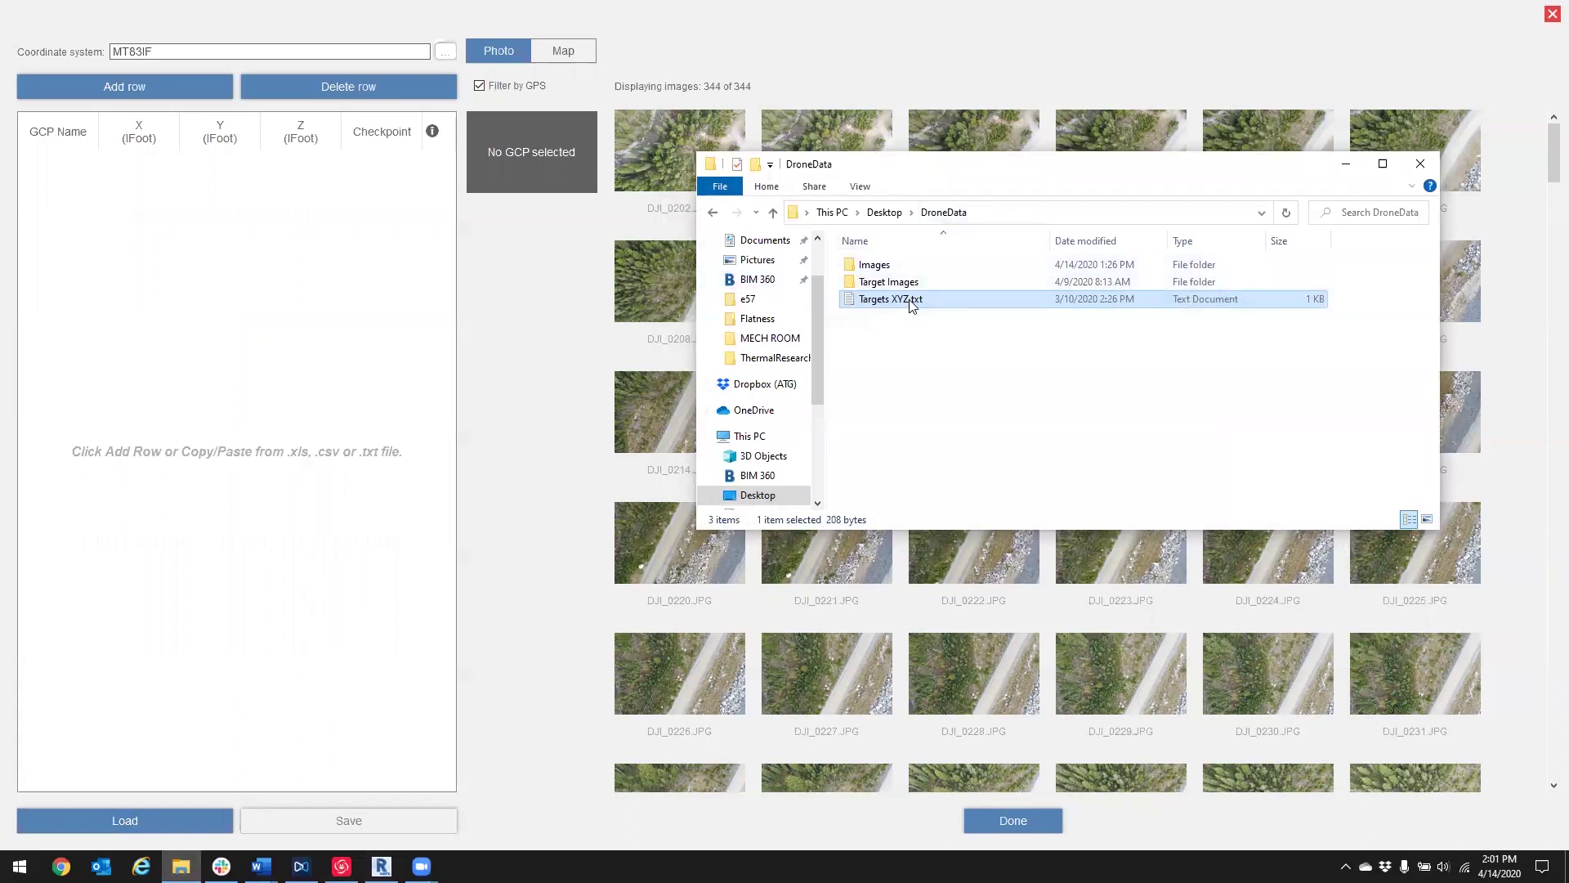
double_click(968, 301)
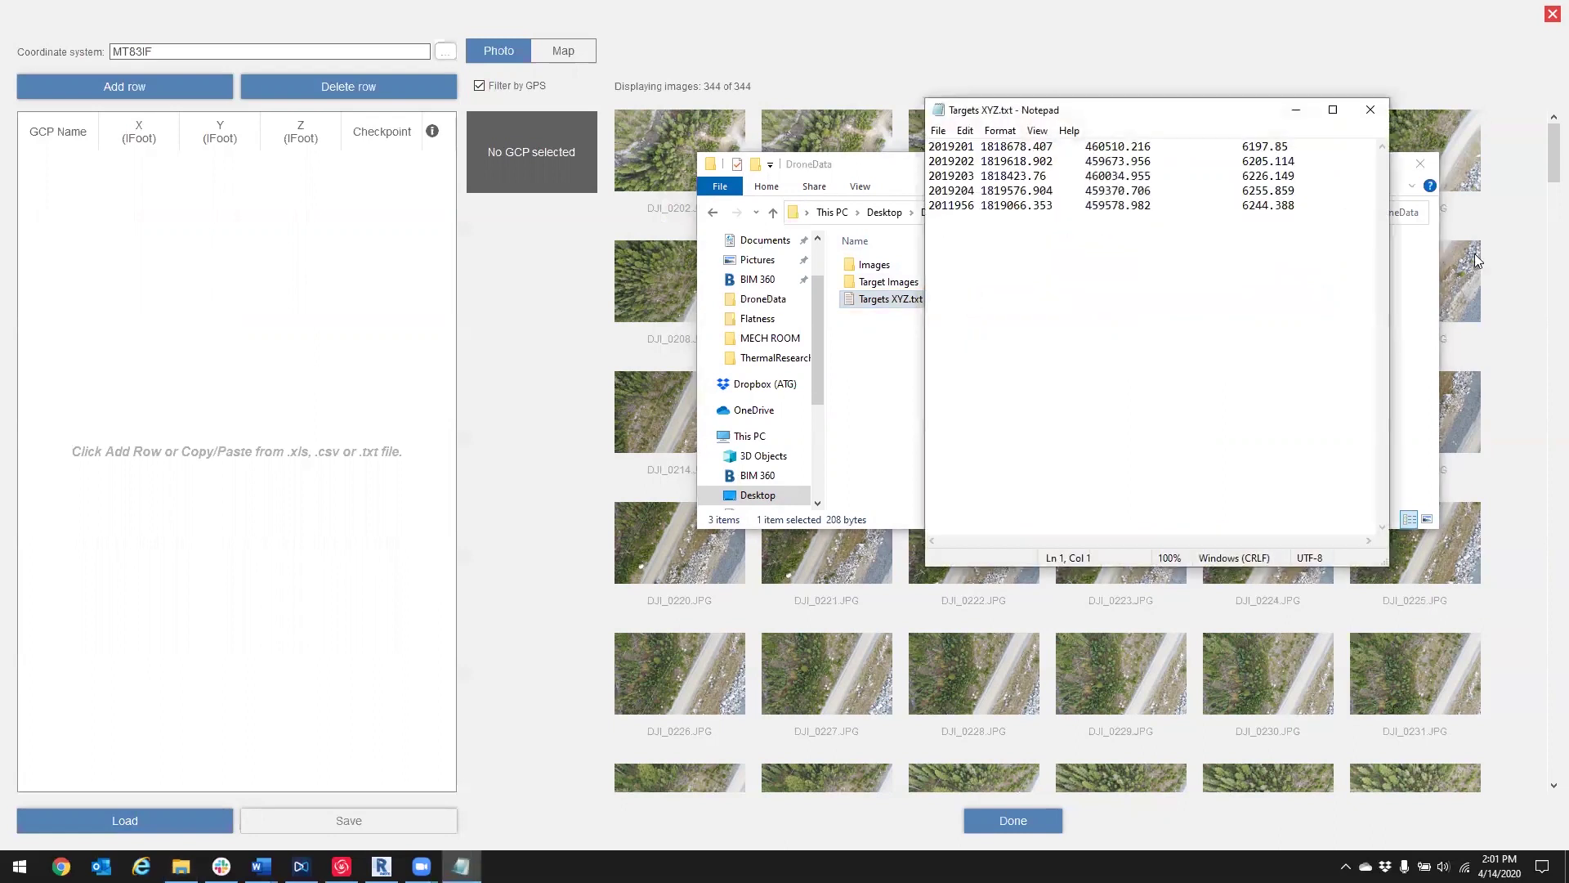
key(ctrl+a)
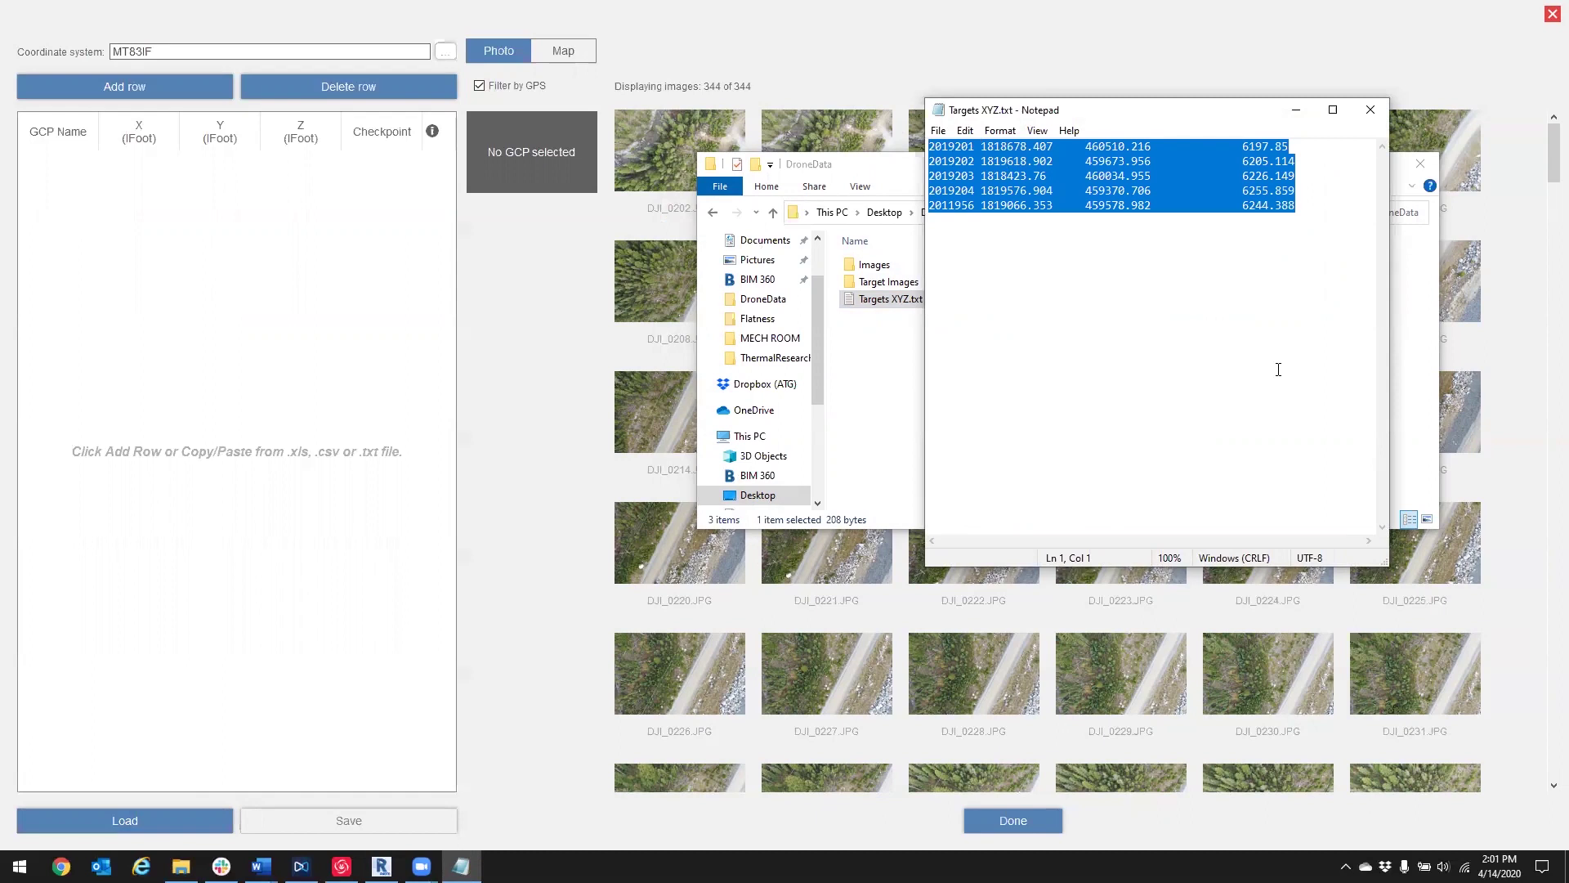
click(105, 272)
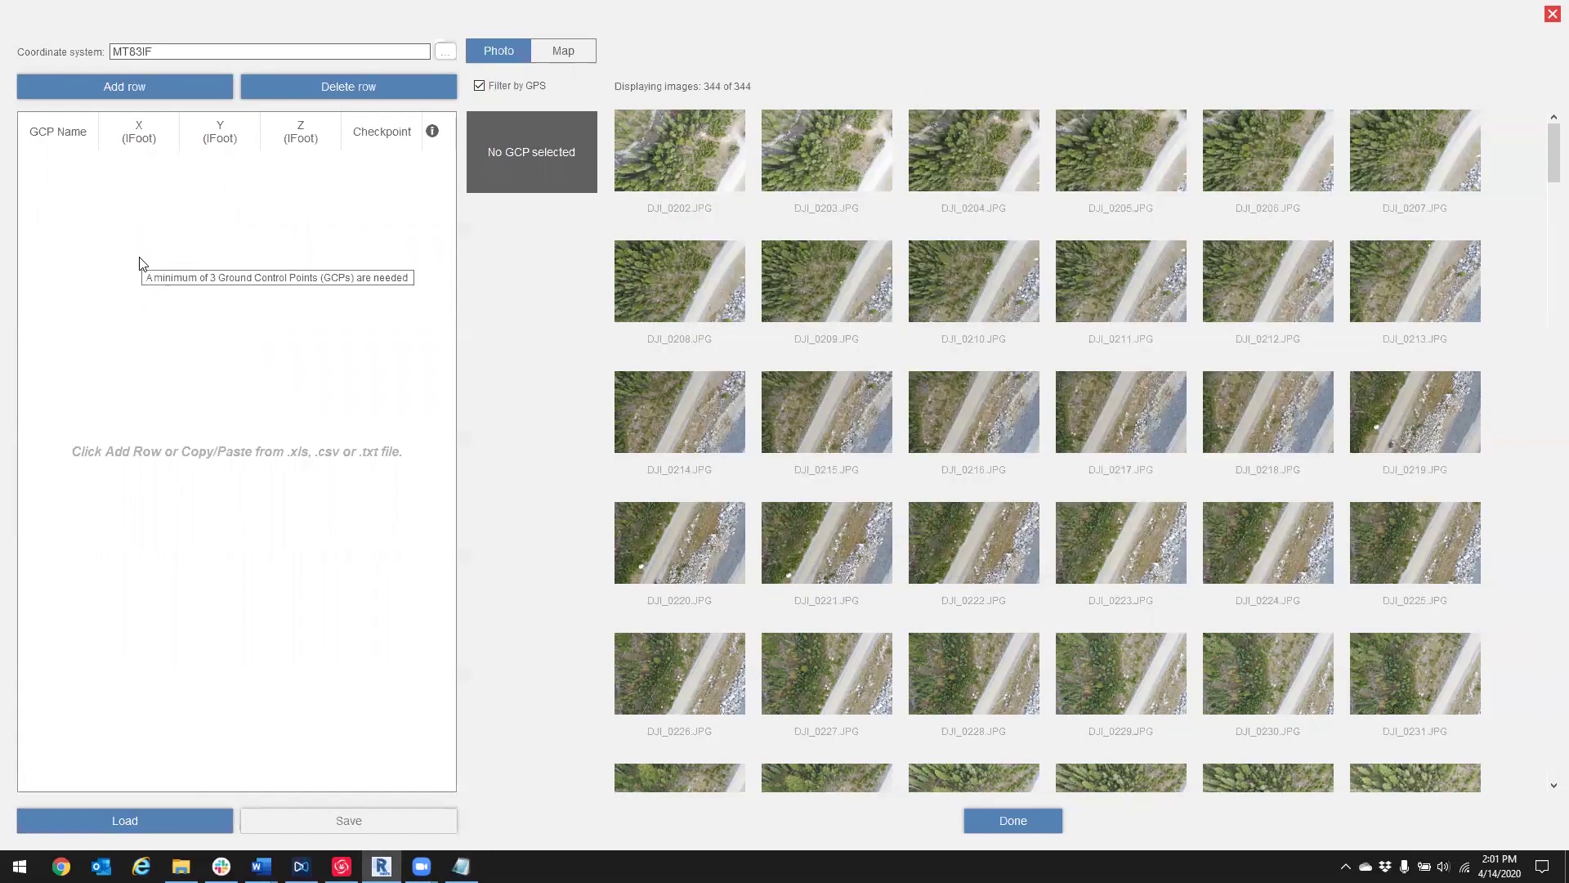
Step: Paste the five target coordinates into the GCP table and select point 2019201 to list its photos
text(2019201	1,818,678.407	460,510.216	6,197.85 2019202	1,819,618.902	459,673.956	6,205.114 2019203	1,818,423.76	460,034.955	6,226.149 2019204	1,819,576.904	459,370.706	6,255.859 2011956	1,819,066.353	459,578.982	6,244.388)
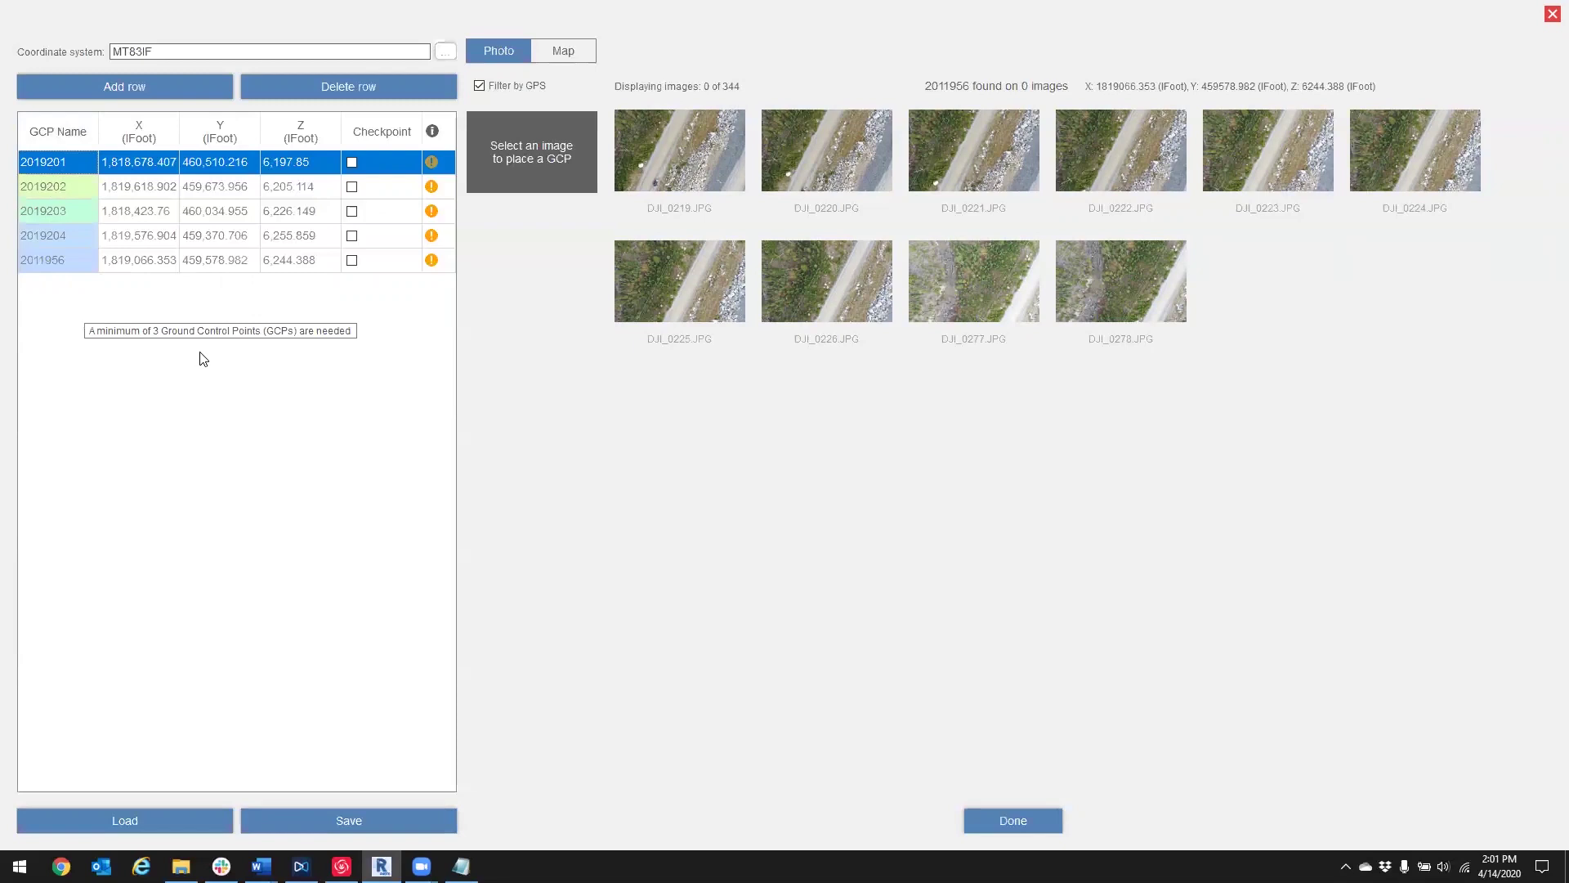
click(61, 178)
click(62, 164)
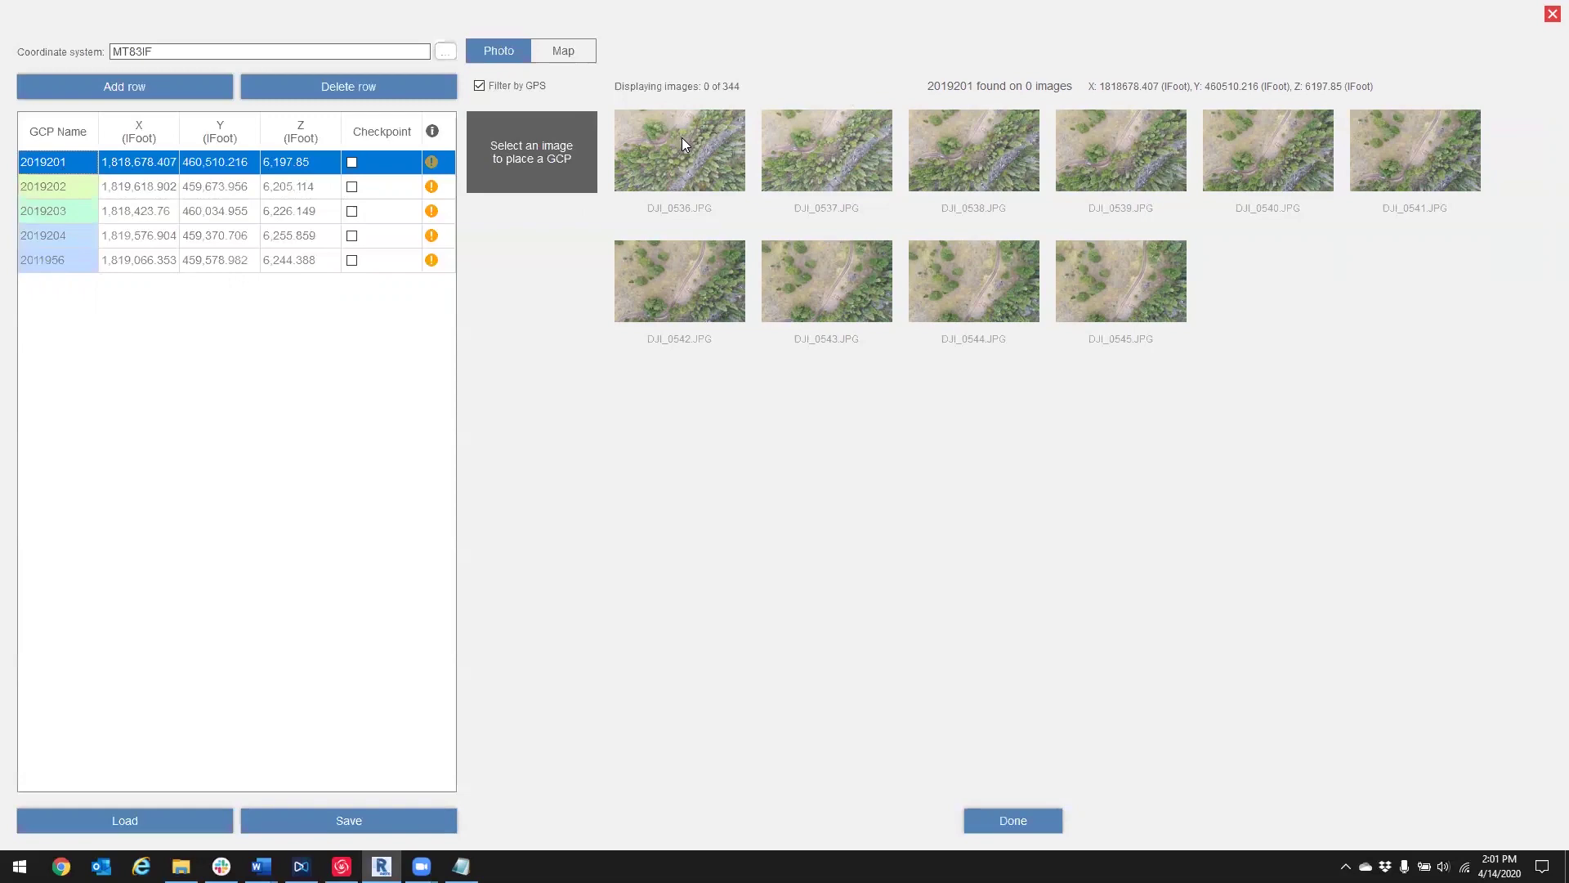
Step: Zoom into photo DJI_0536.JPG and place point 2019201 on the ground target's centre
click(670, 146)
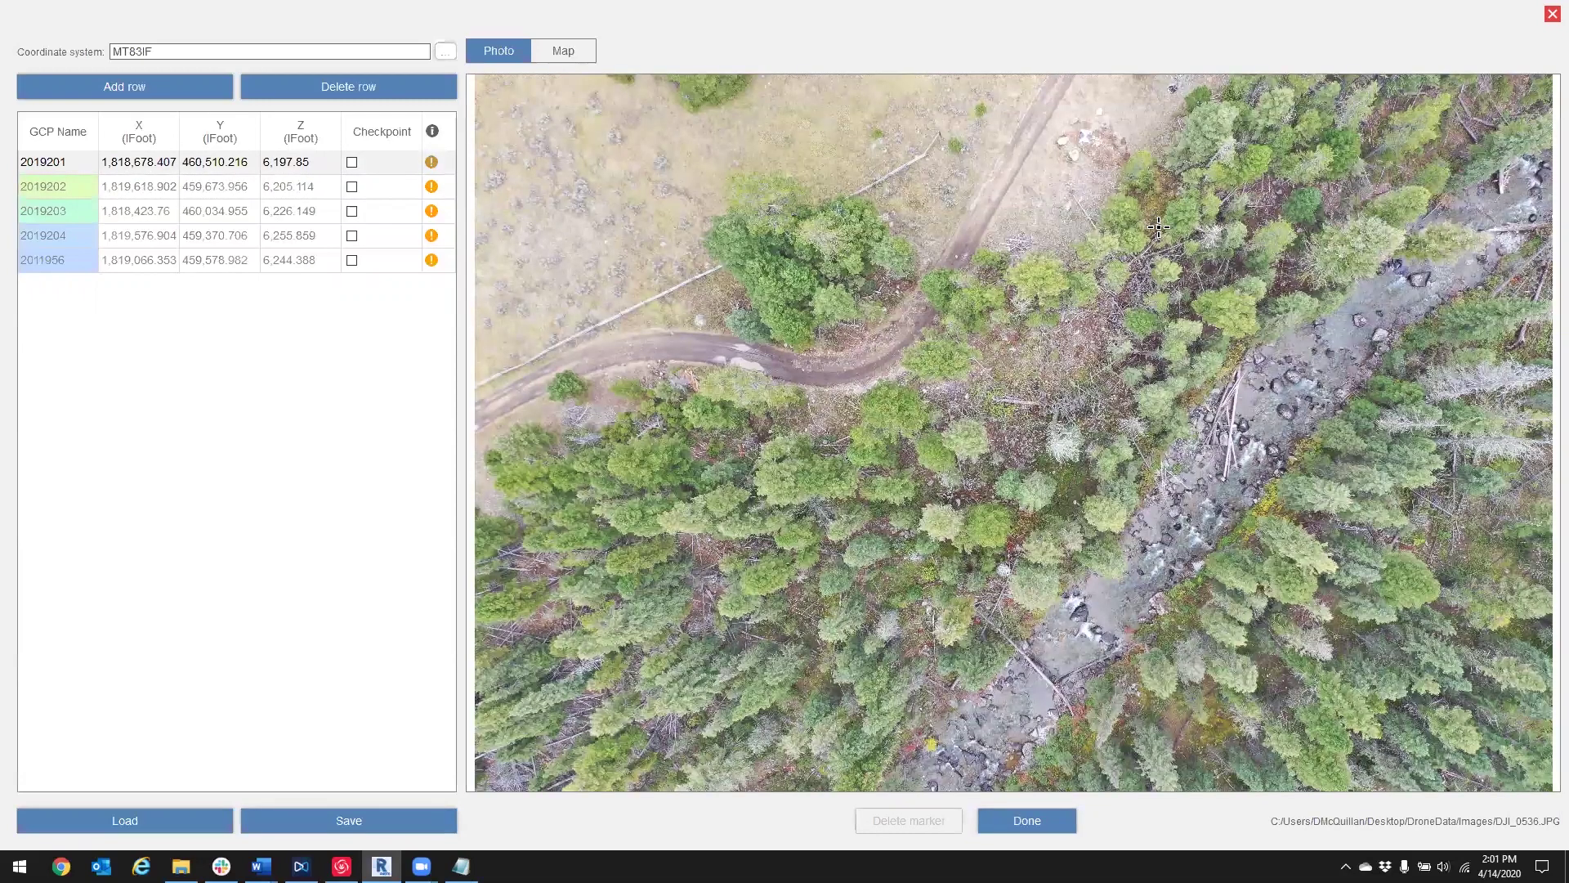
scroll(1063, 225, up, 6)
scroll(1008, 298, up, 8)
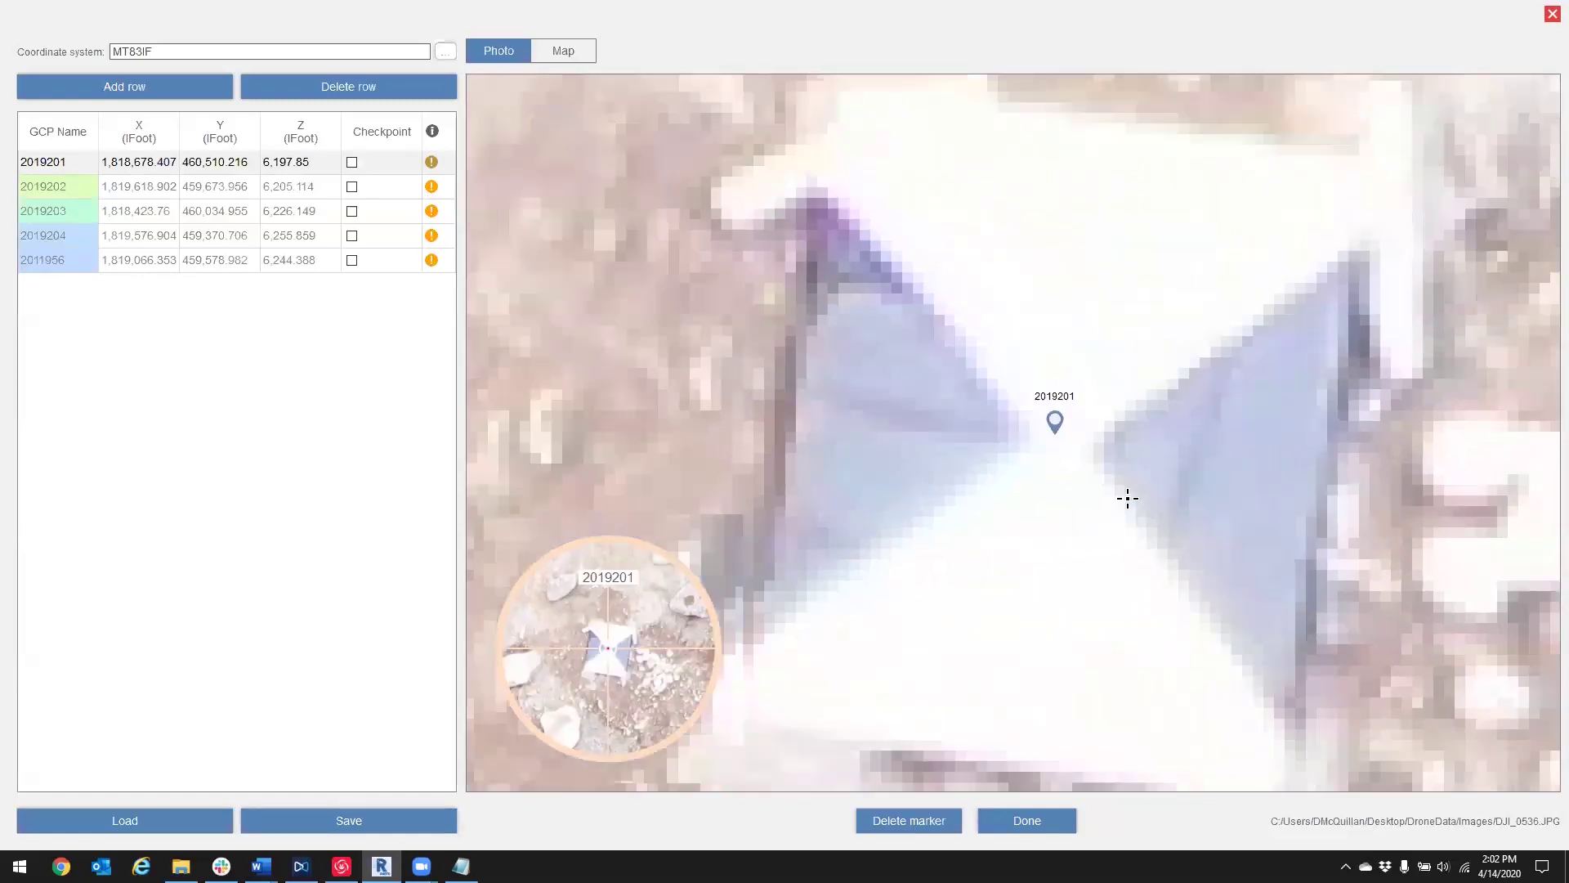
scroll(1127, 497, down, 1)
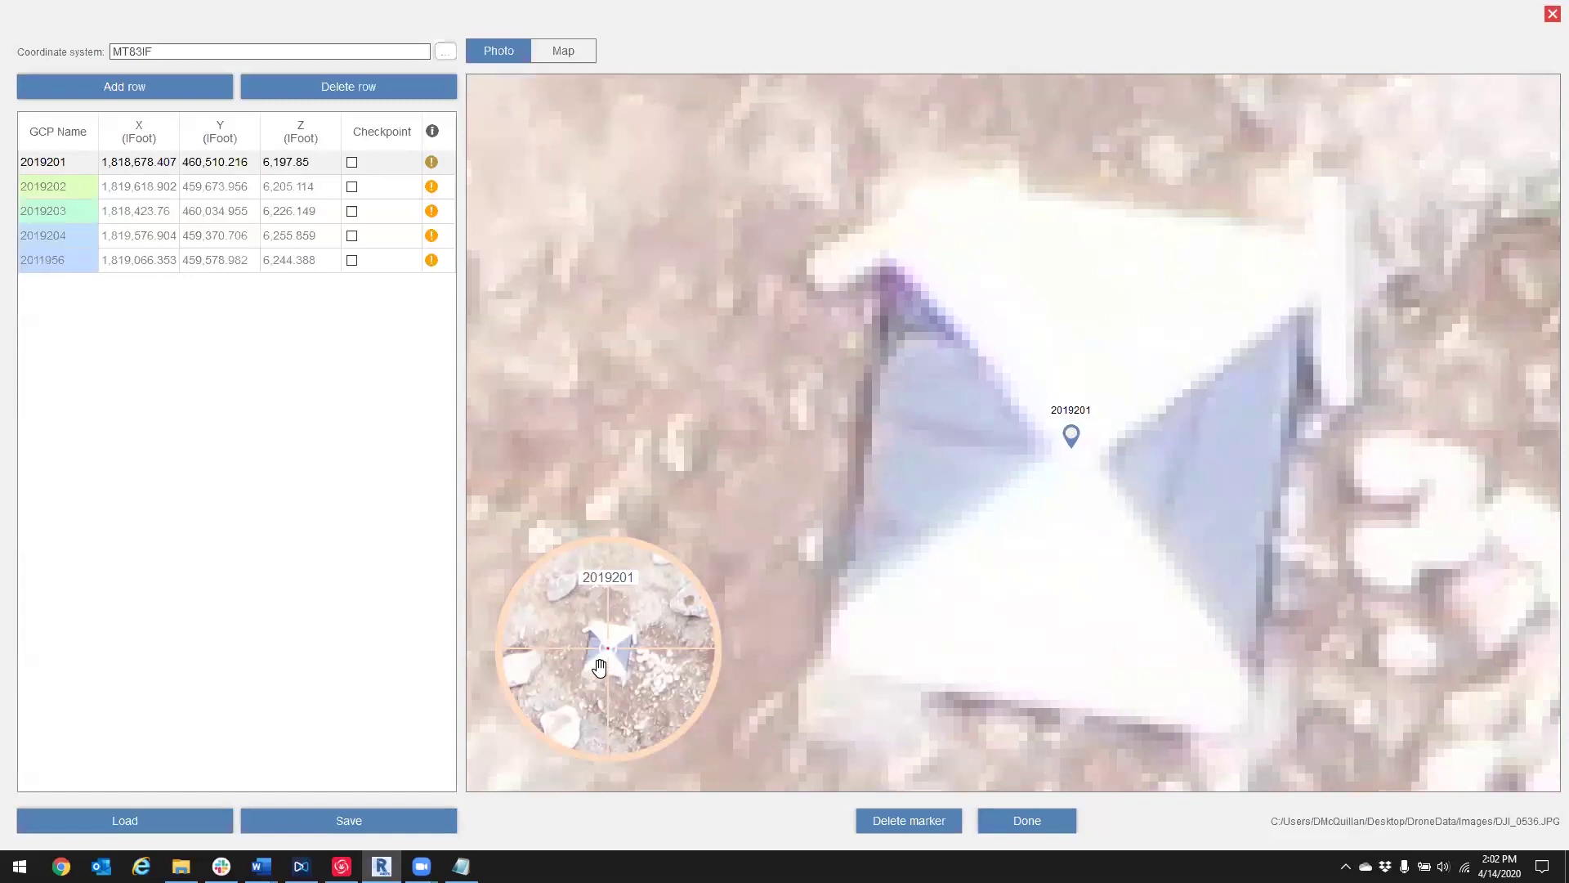
scroll(613, 670, up, 4)
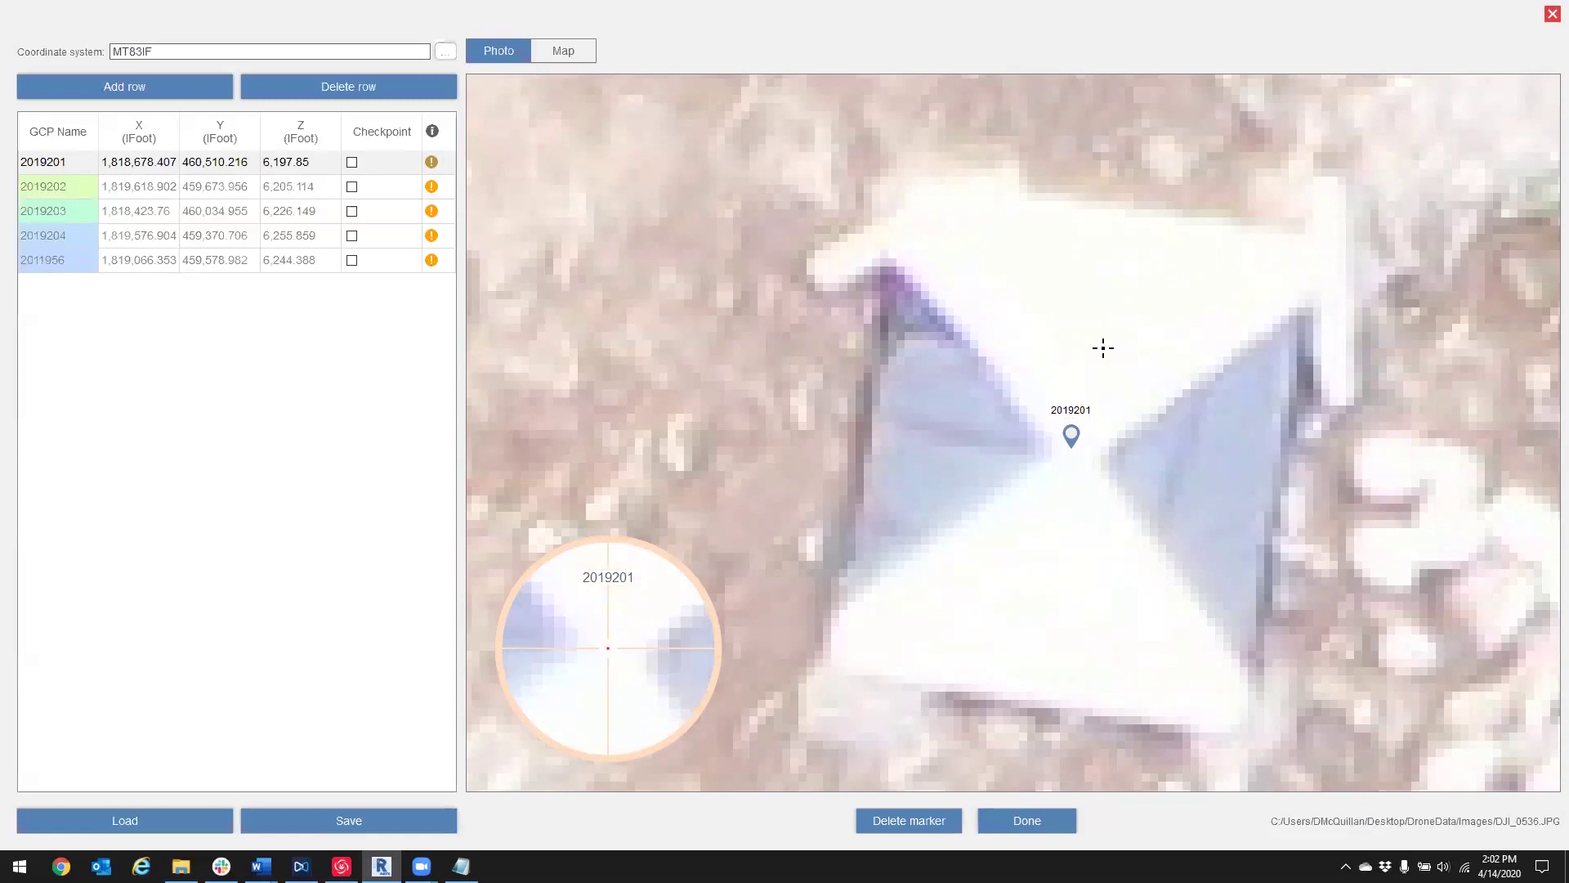
click(1025, 820)
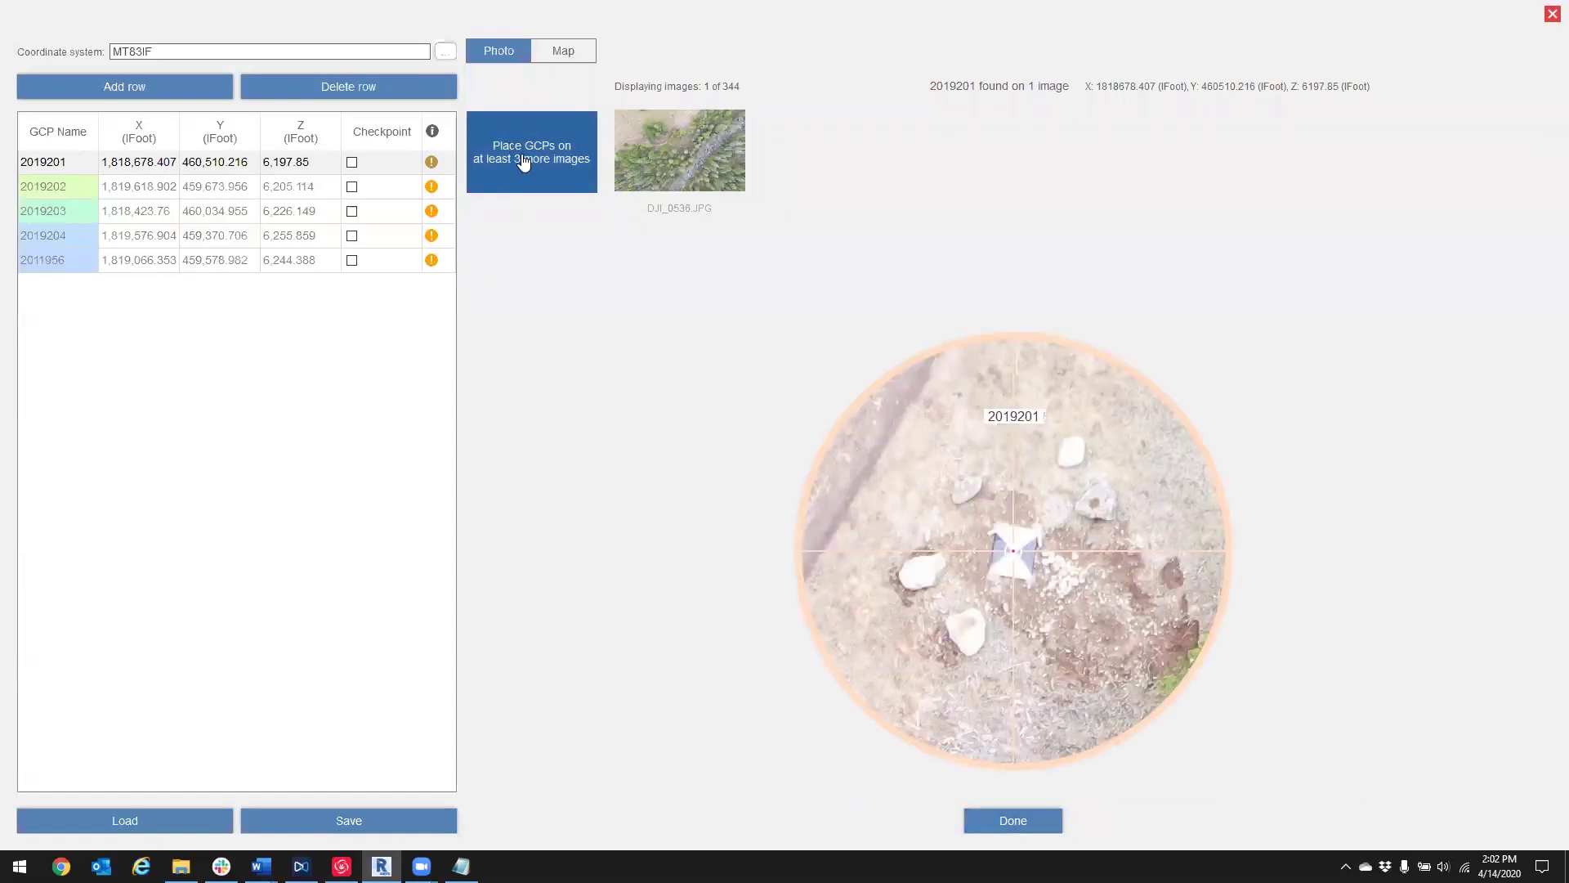
Step: Mark point 2019201 at the target centre in photos DJI_0538 and DJI_0540
click(561, 163)
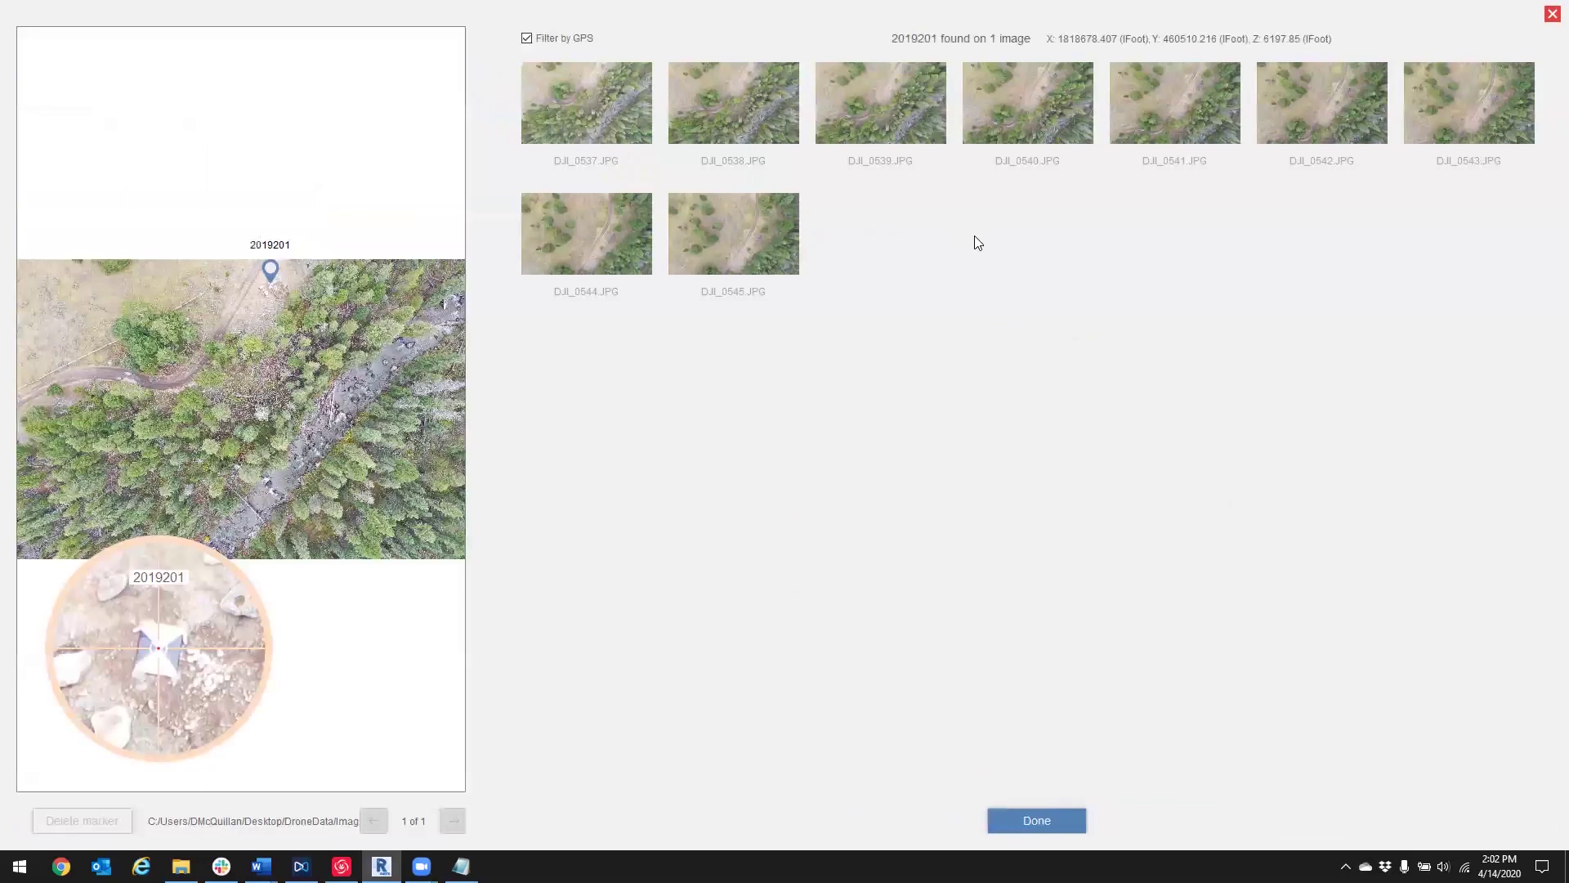
click(751, 114)
scroll(992, 504, up, 8)
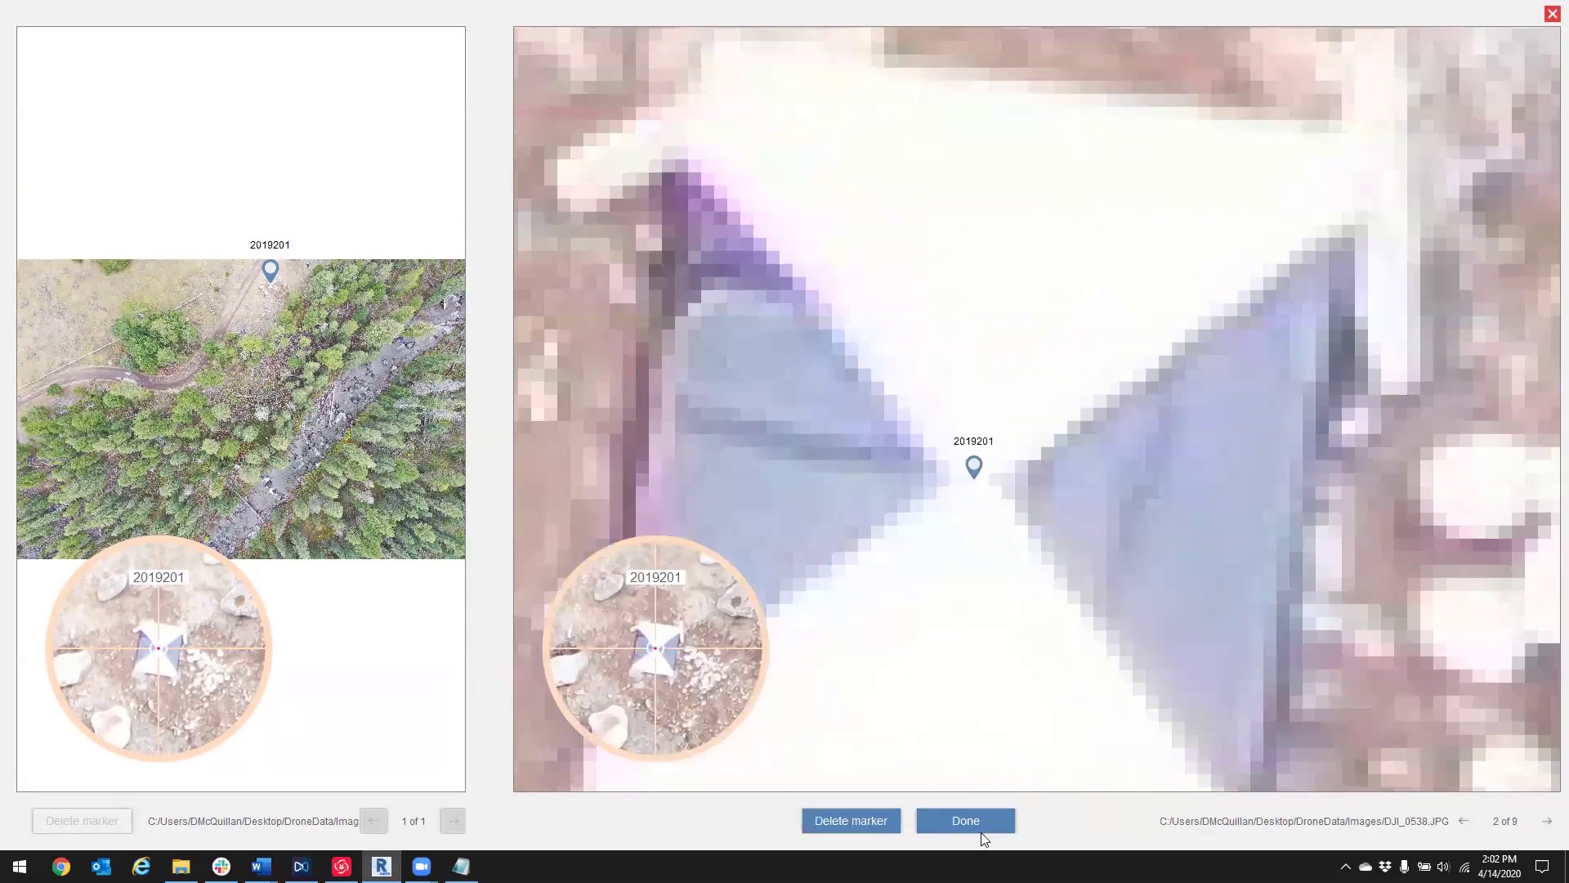
click(980, 832)
click(901, 111)
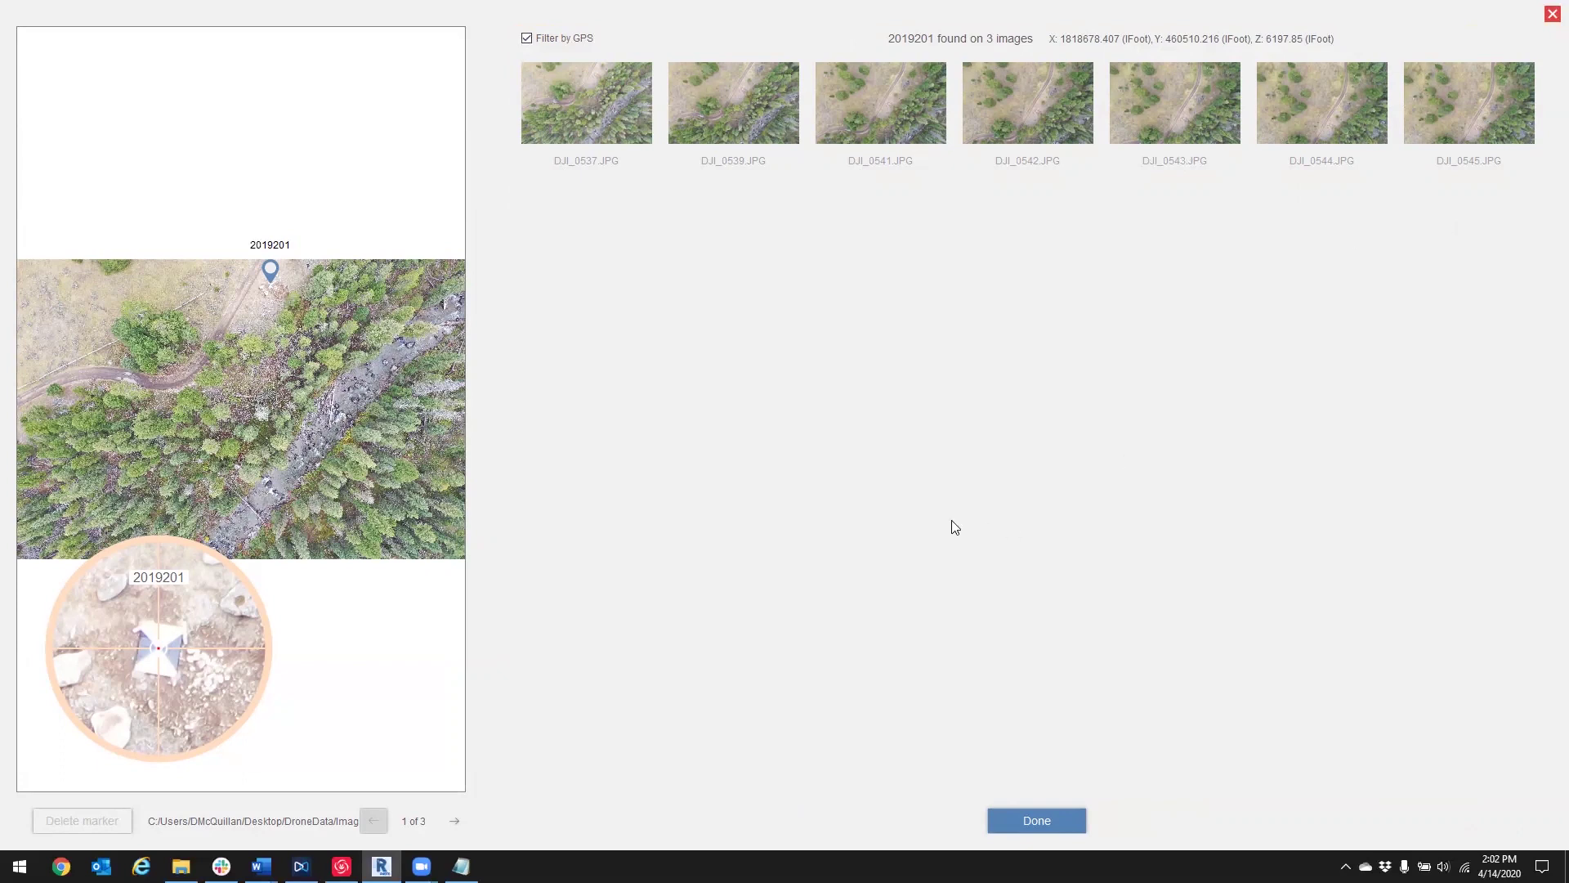
Step: Back in the GCP table, review candidate photos for points 2019202, 2019203, 2019204 and 2011956
click(1056, 819)
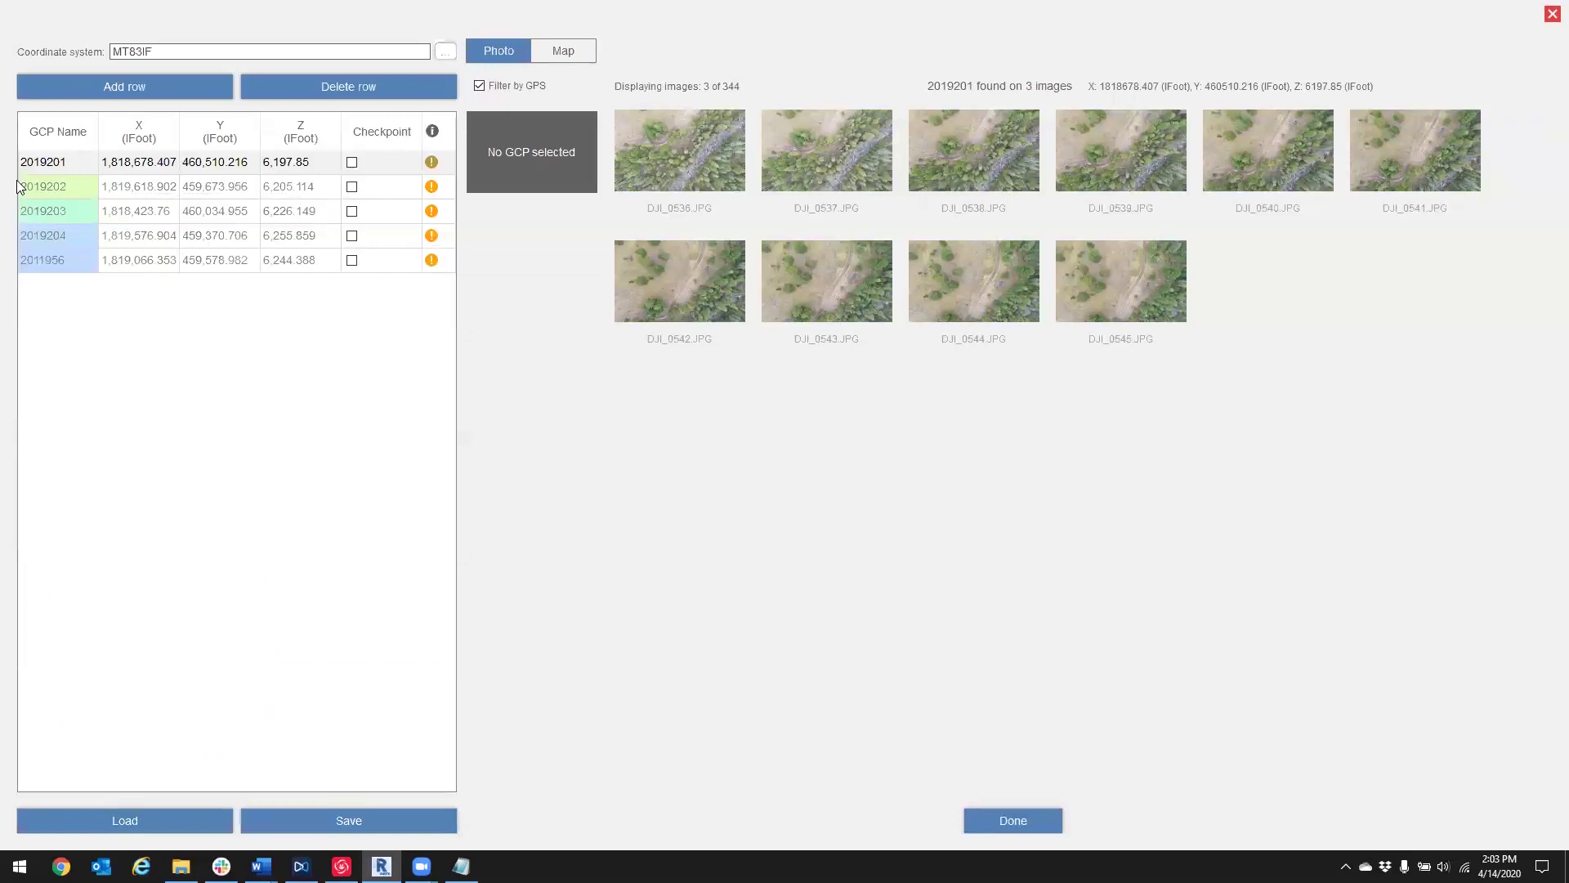
click(47, 186)
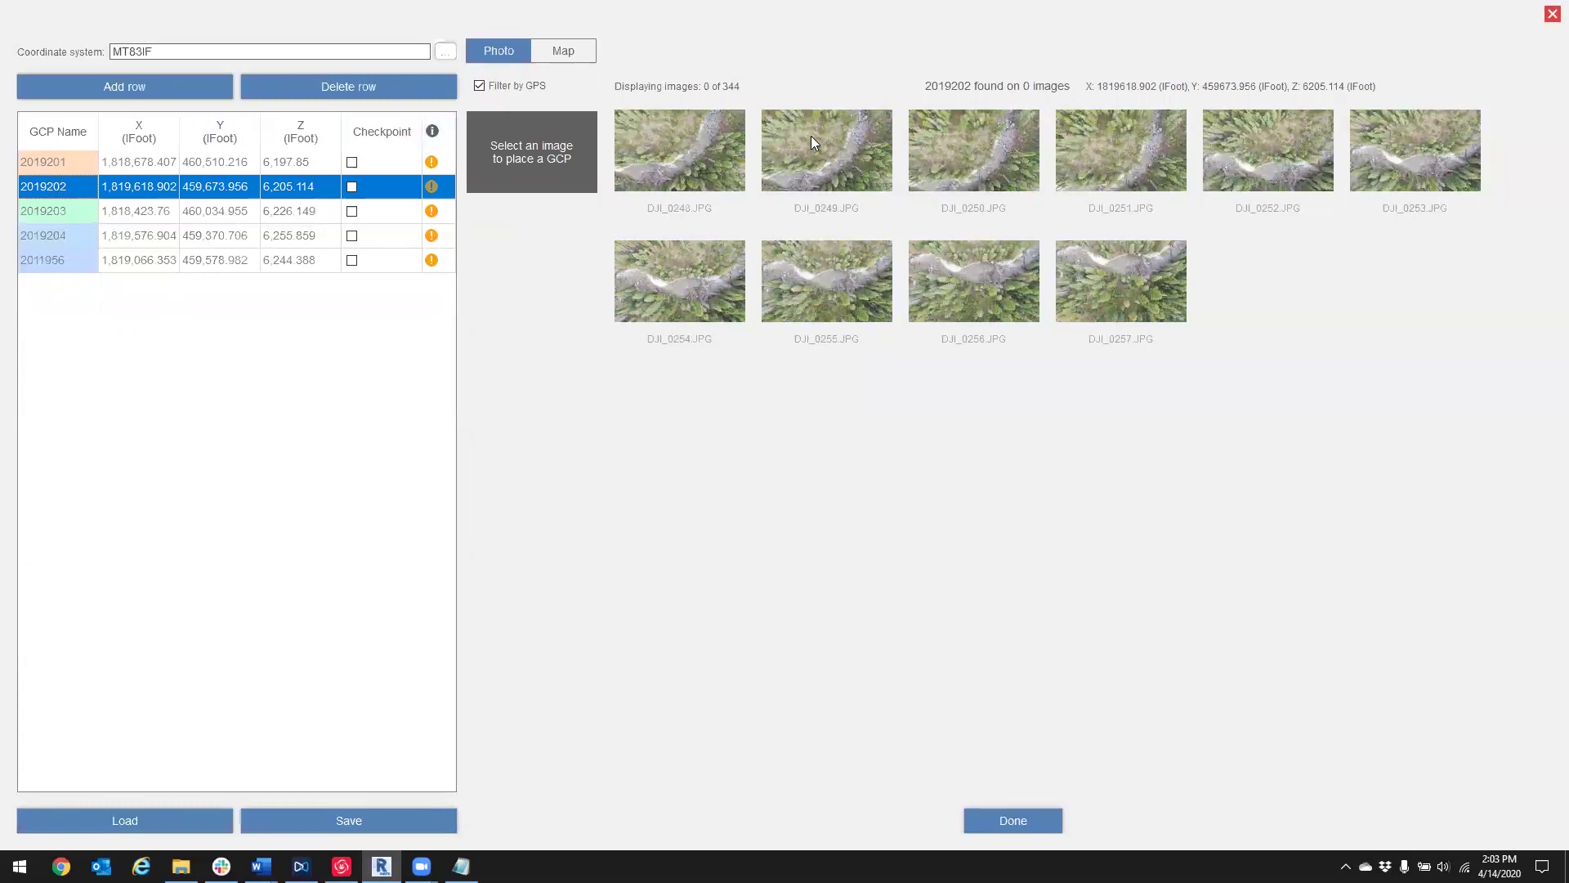
click(56, 211)
click(46, 234)
click(43, 260)
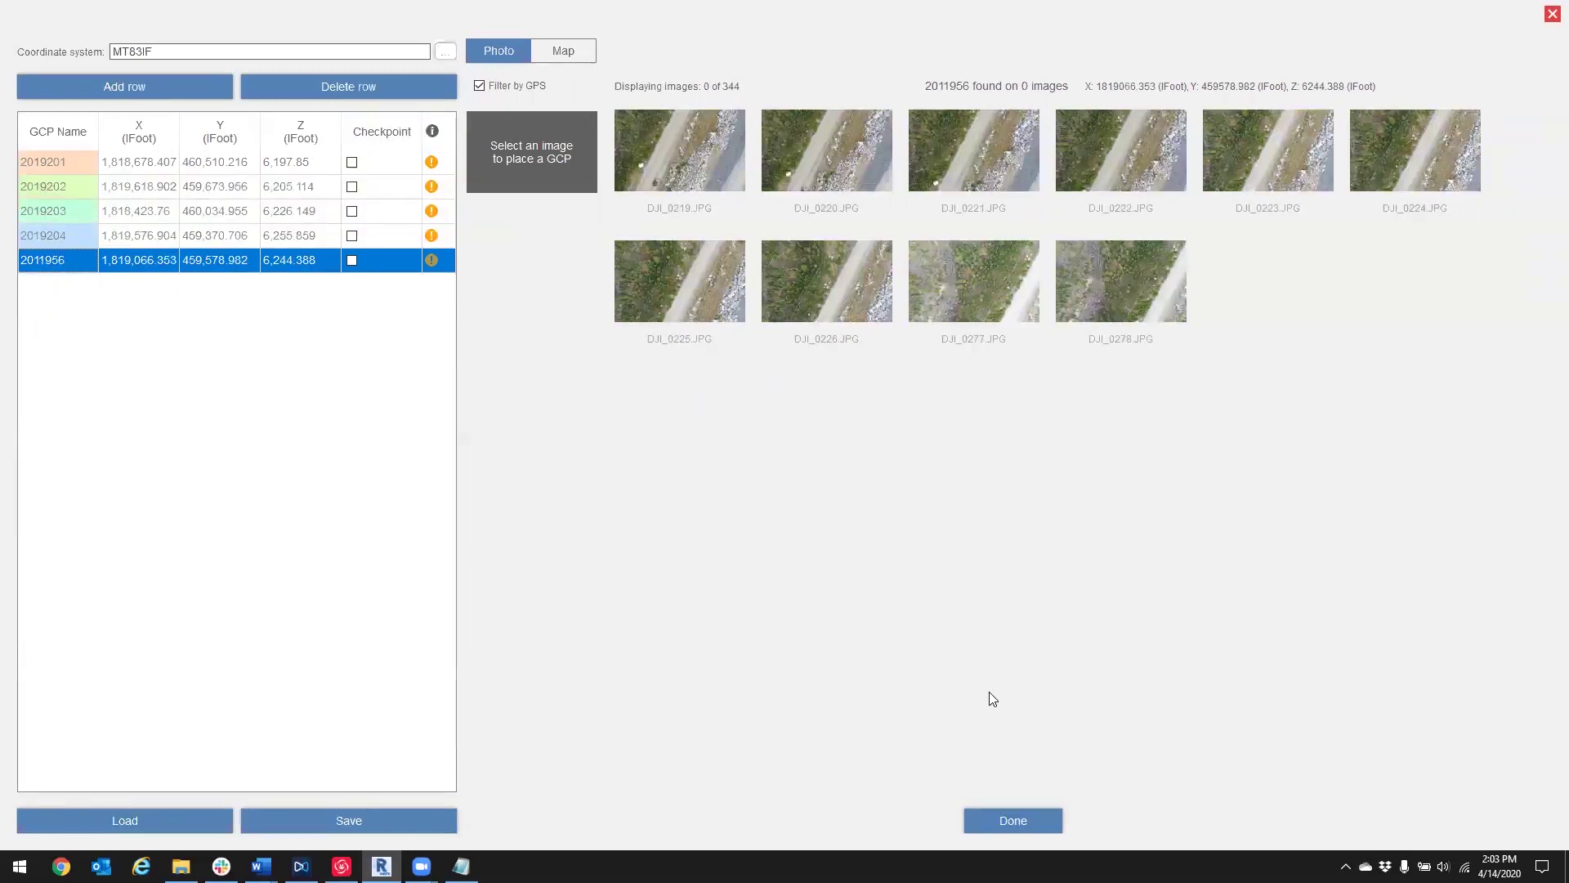
Step: Set the control points' coordinate system to MT83IF, found by searching 'montana'
click(445, 54)
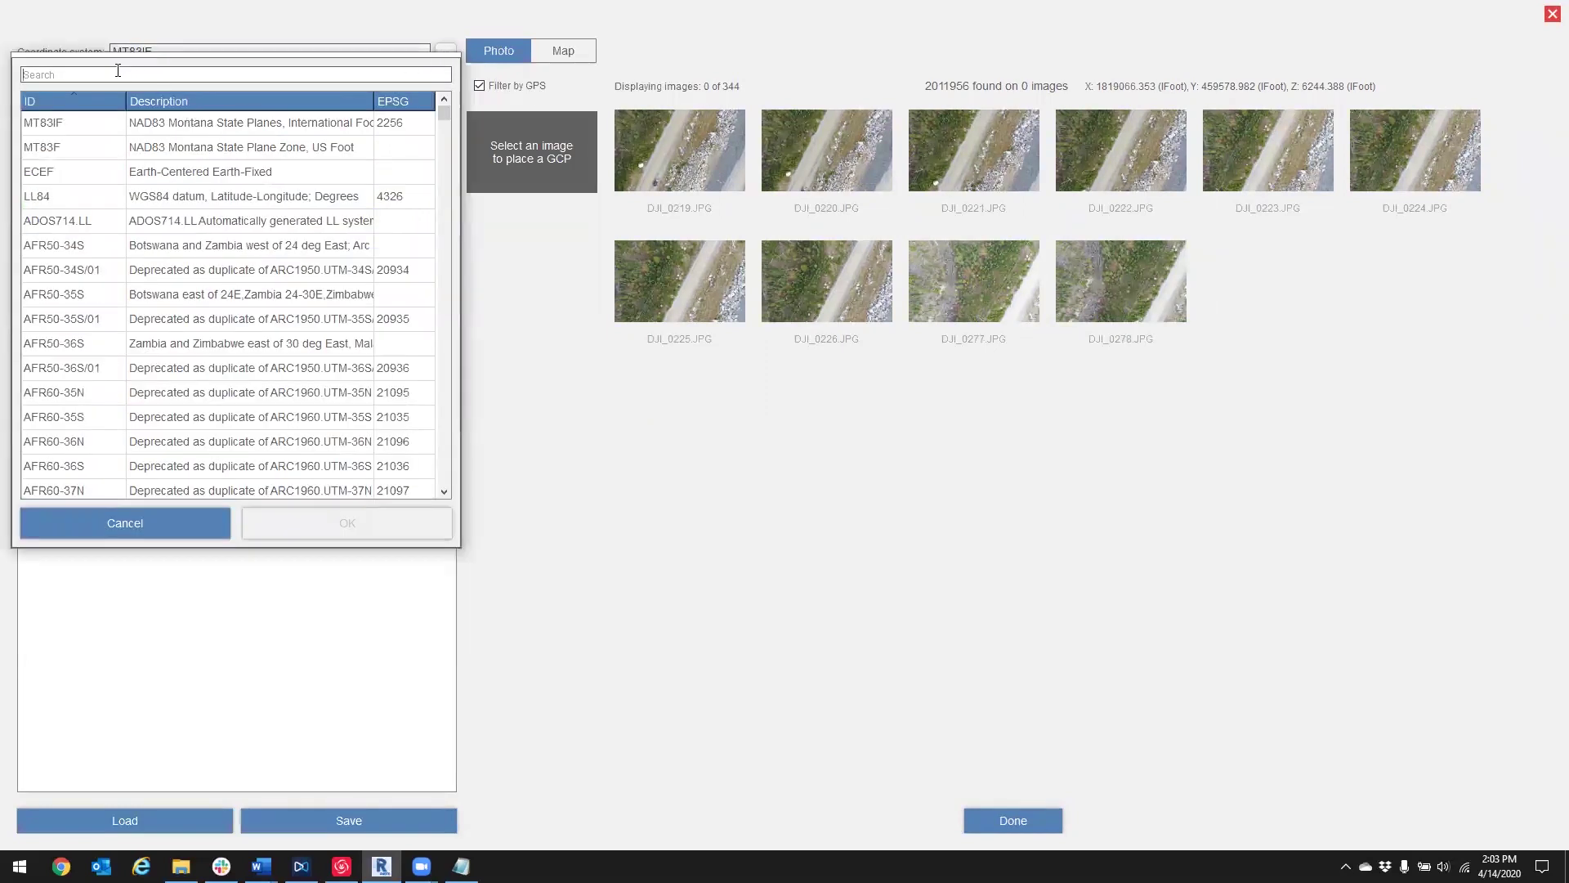
text(montana)
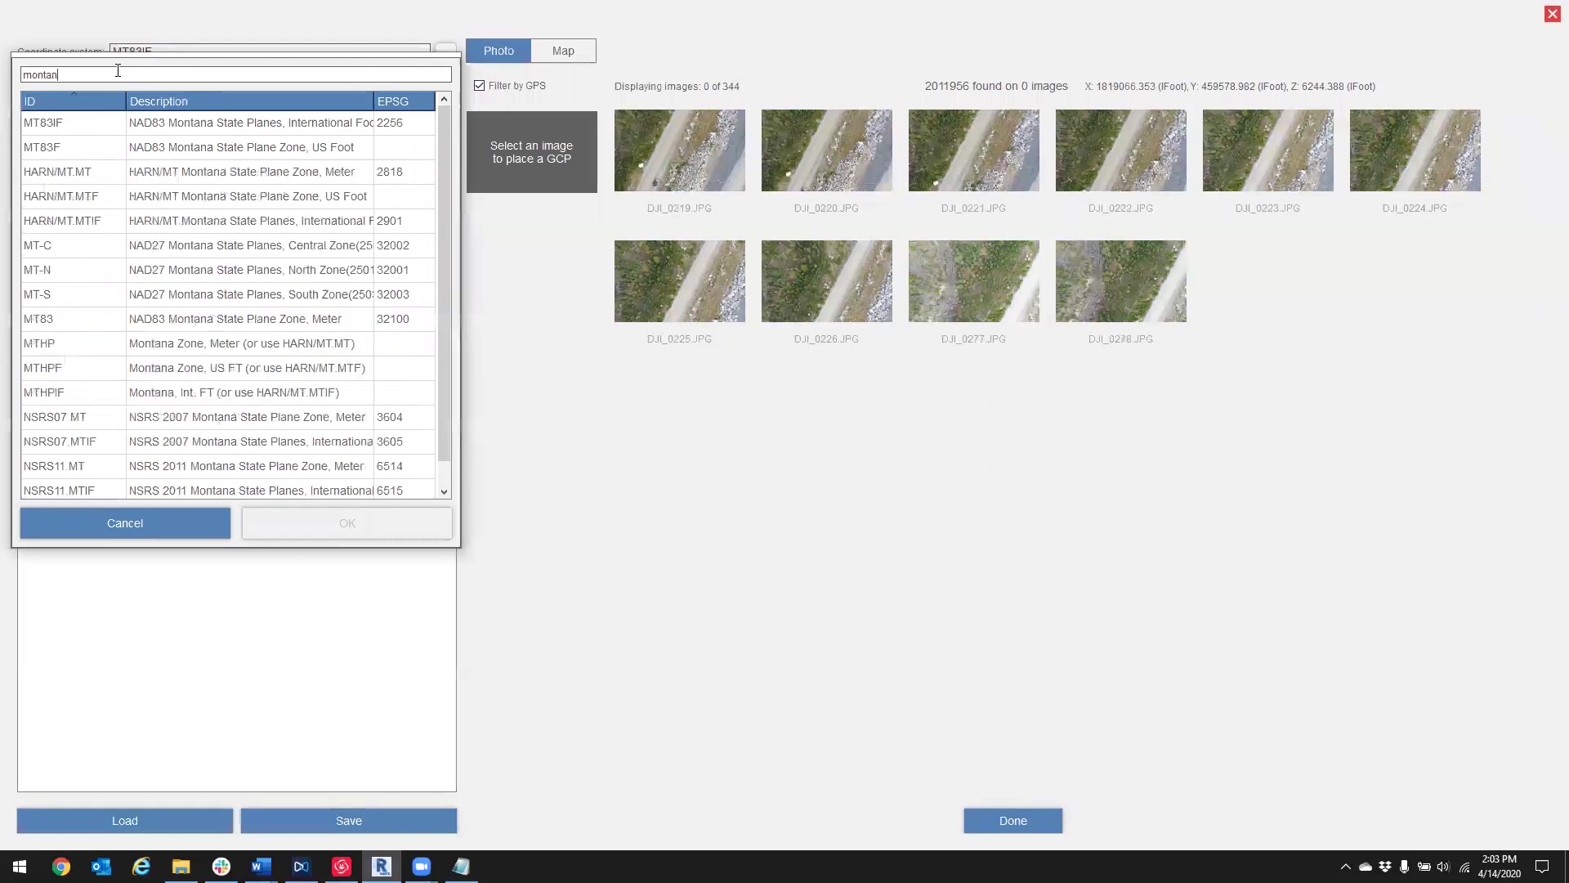
click(205, 121)
click(359, 513)
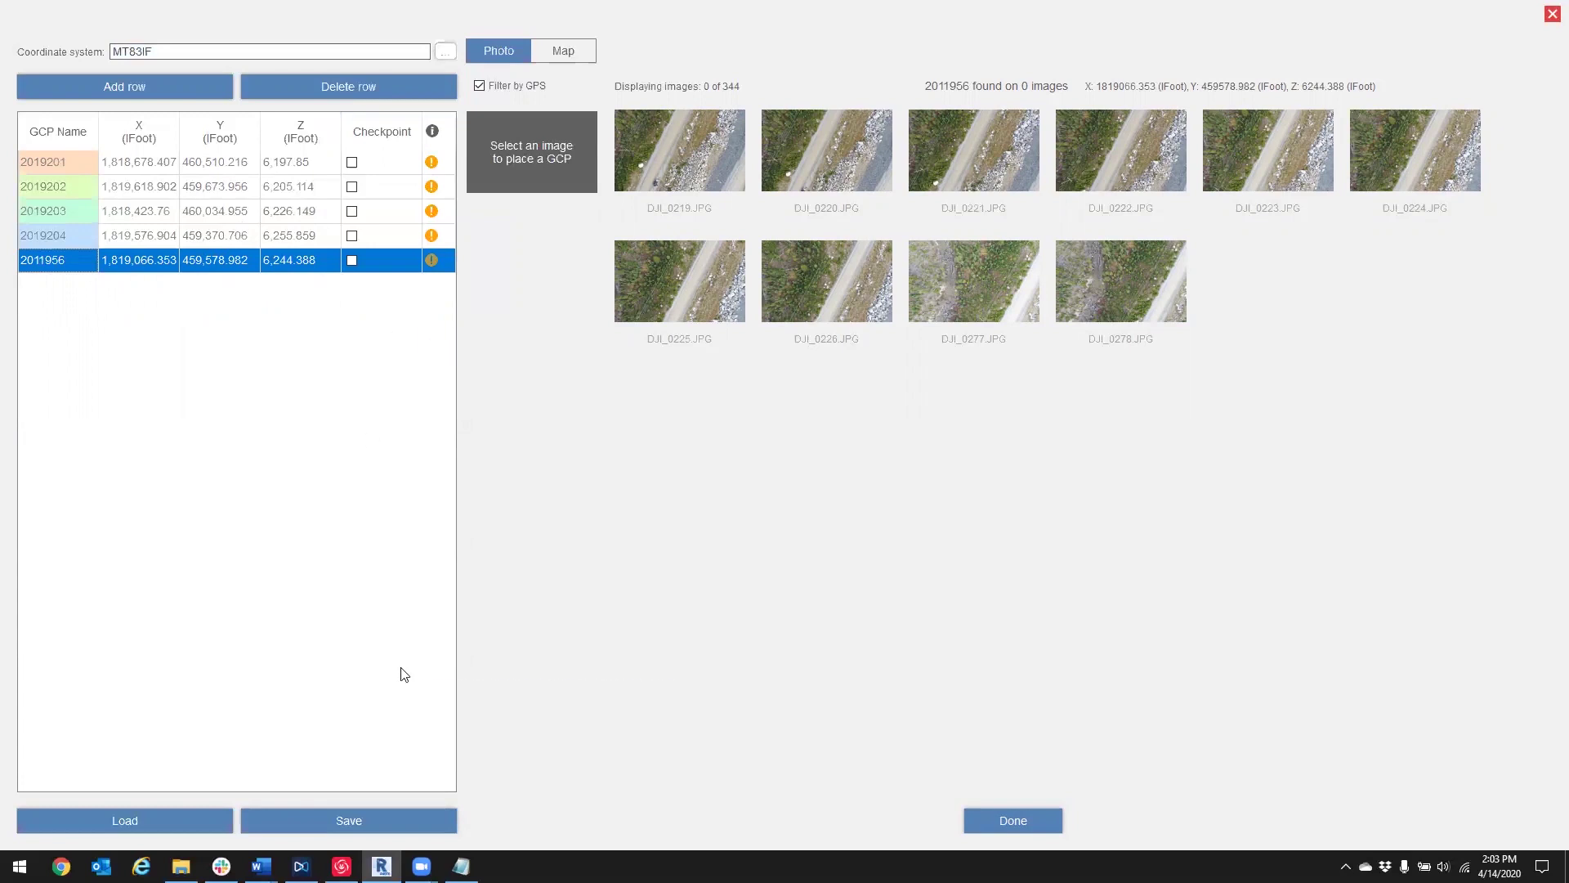
Step: Save the control points as BearToothwithControl.xml and leave the editor
click(994, 824)
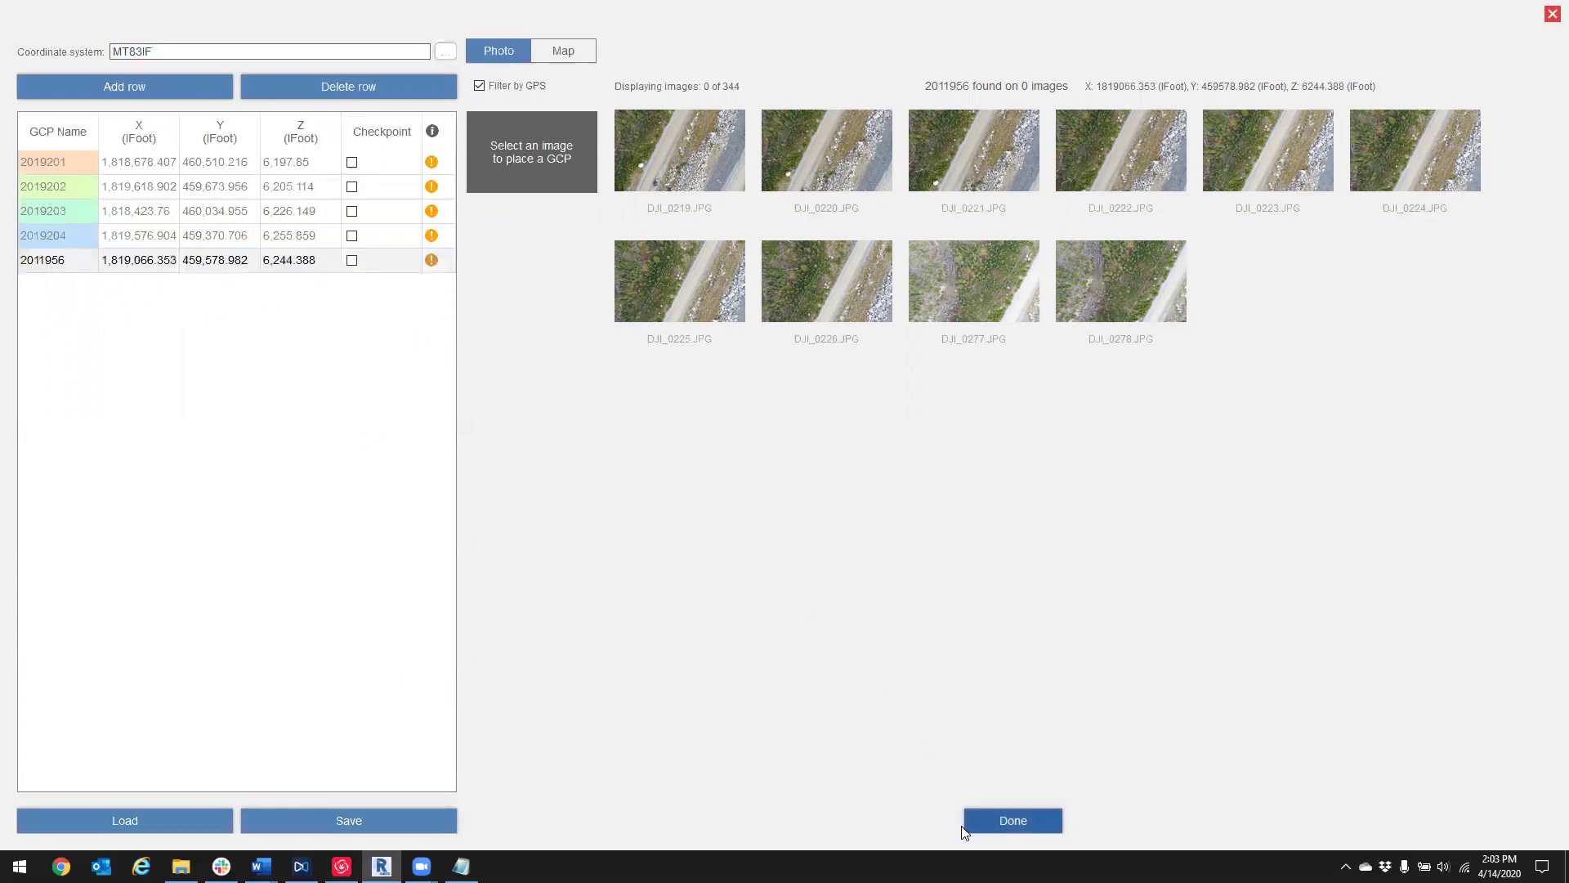
click(360, 823)
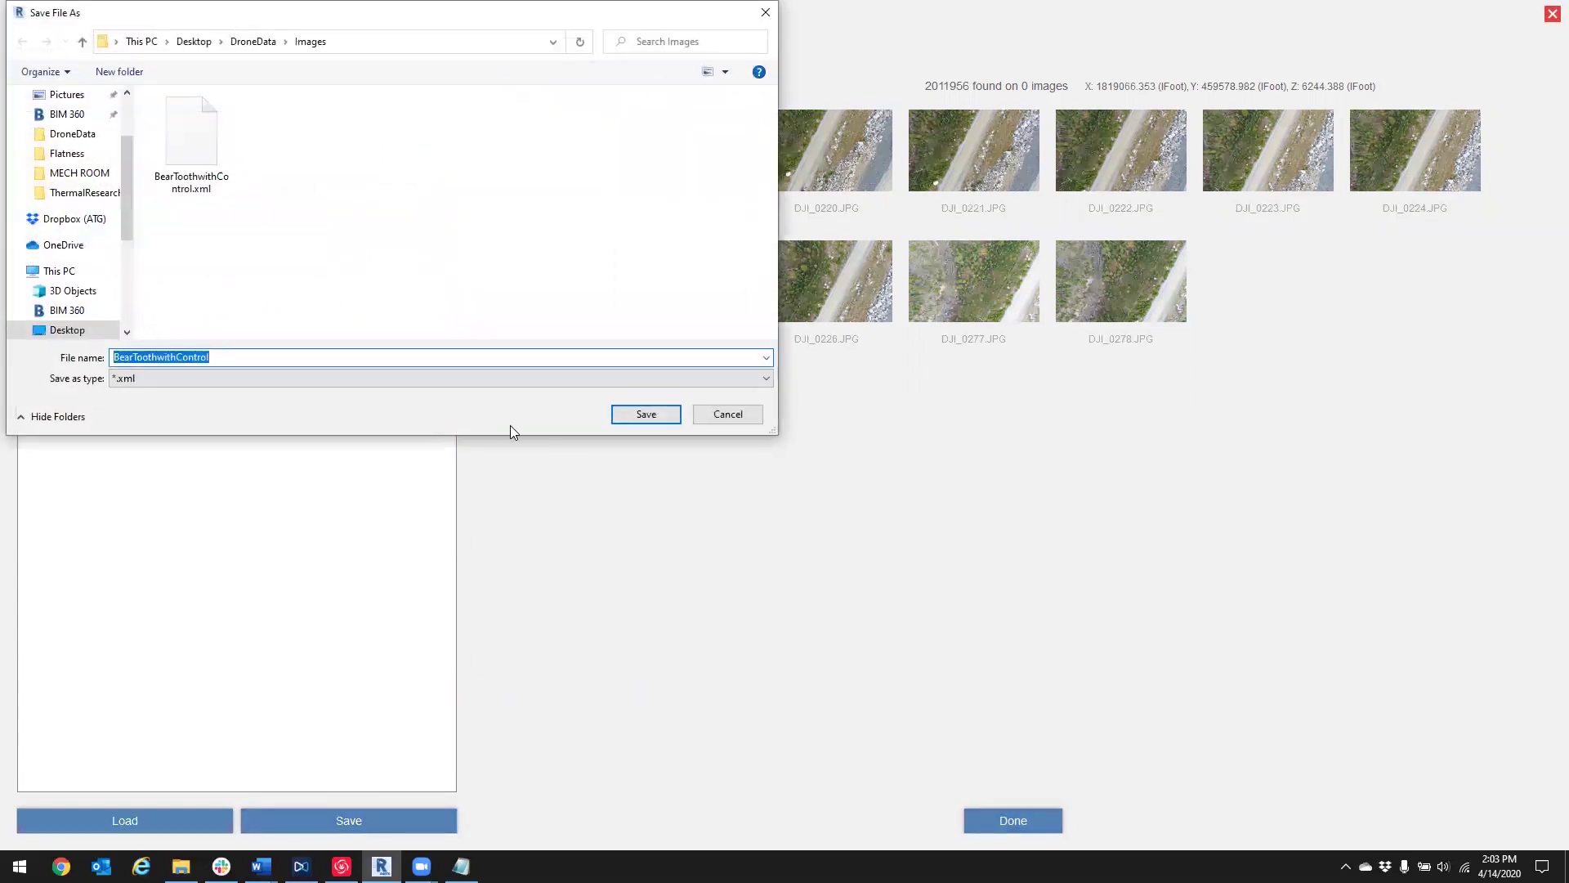
click(646, 414)
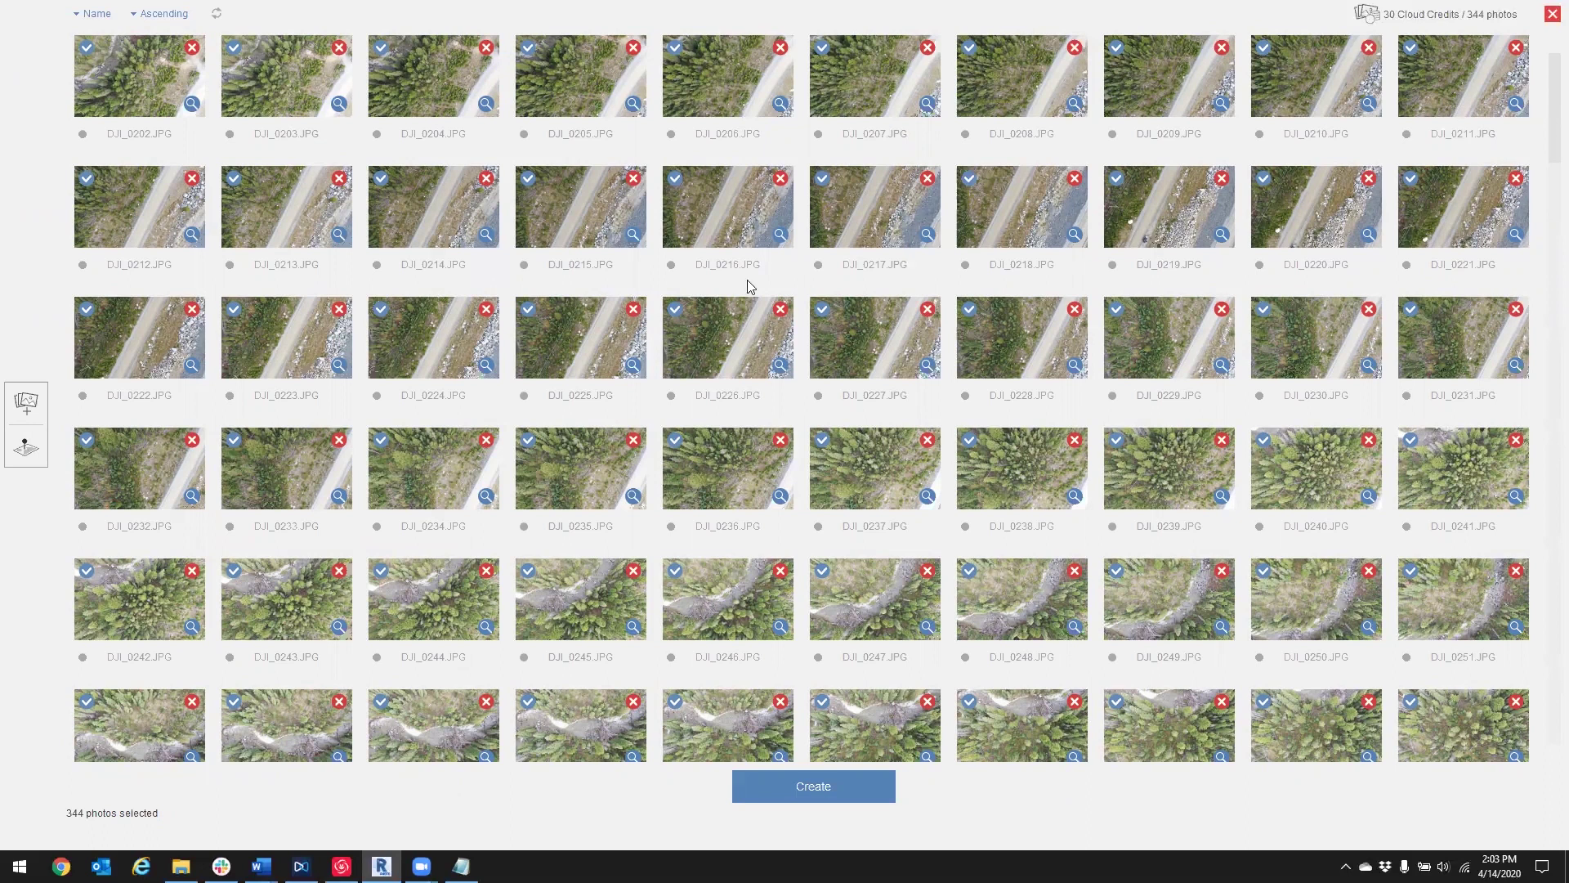
Step: Create a project named 'example' with 3D point cloud and ortho photo outputs, targeting MT83IF
click(805, 786)
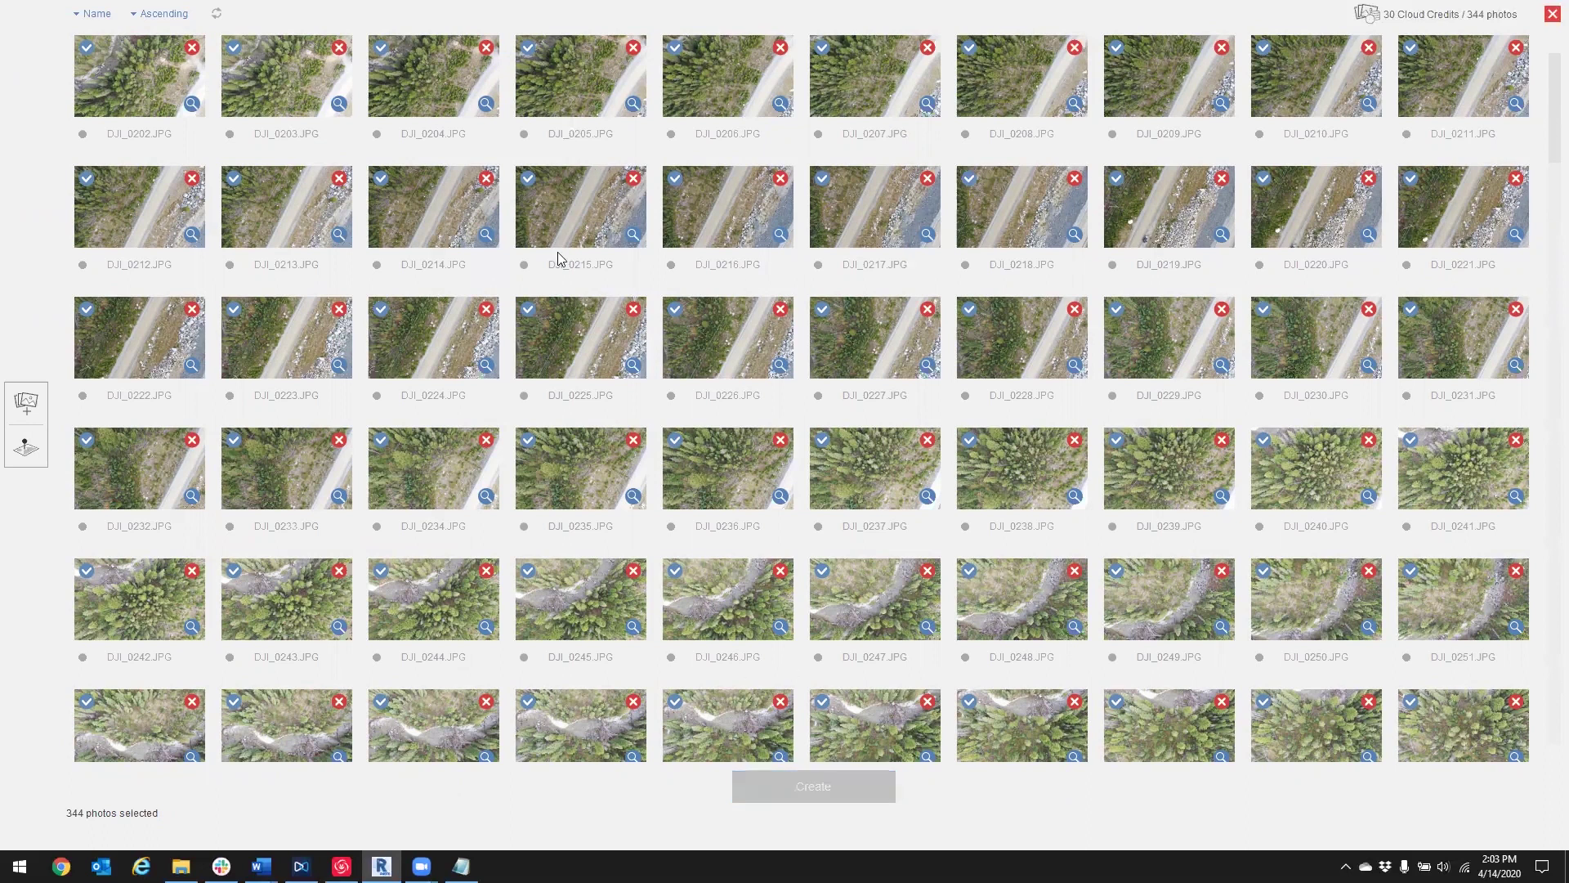
click(718, 316)
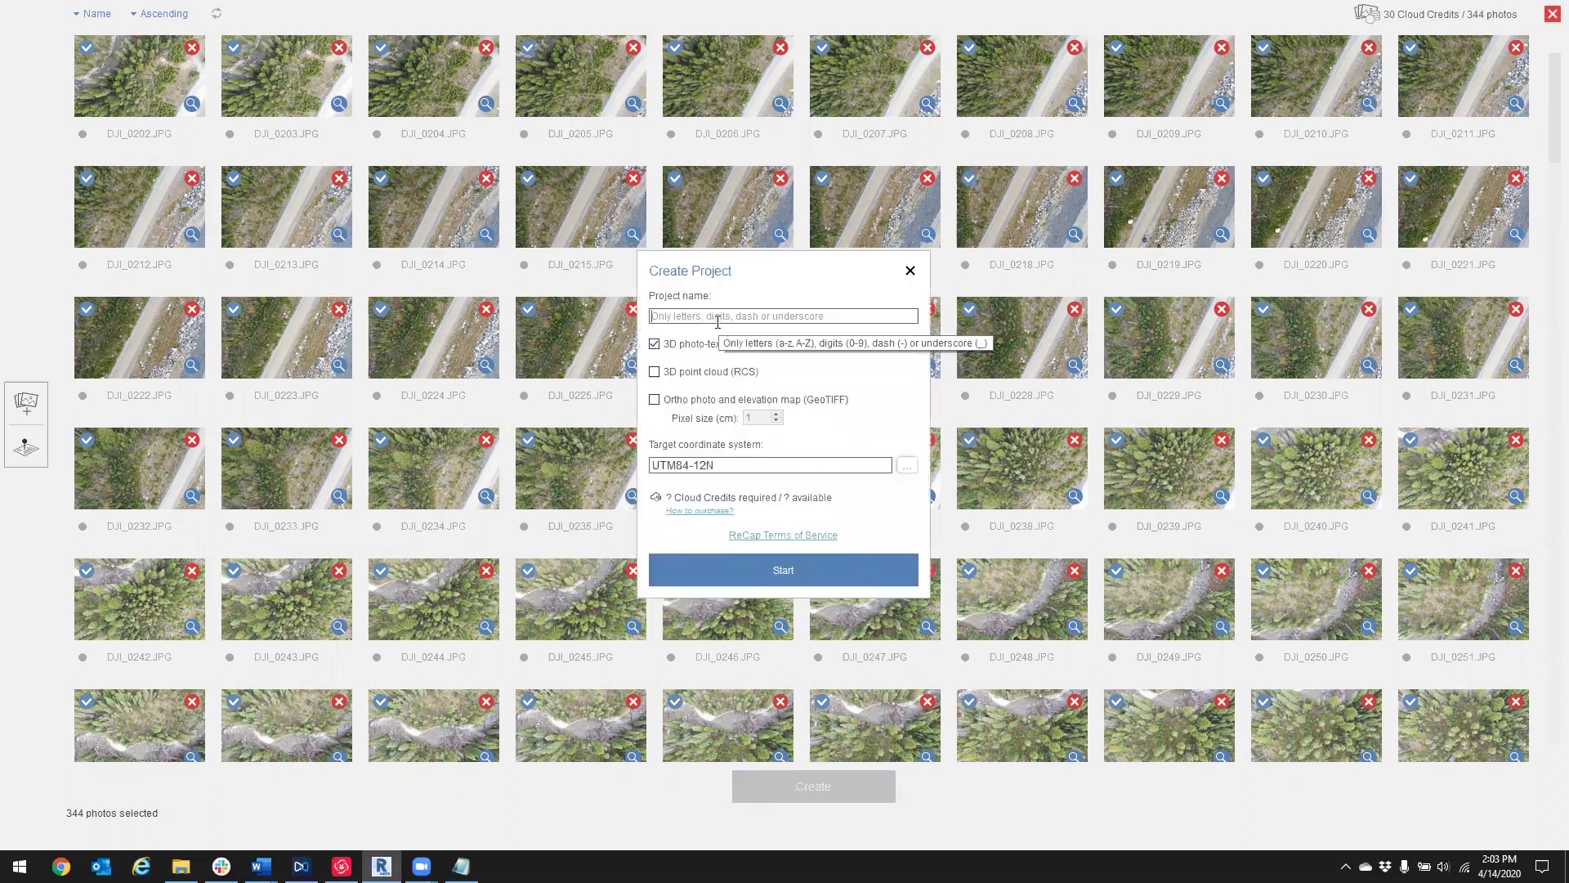
text(example)
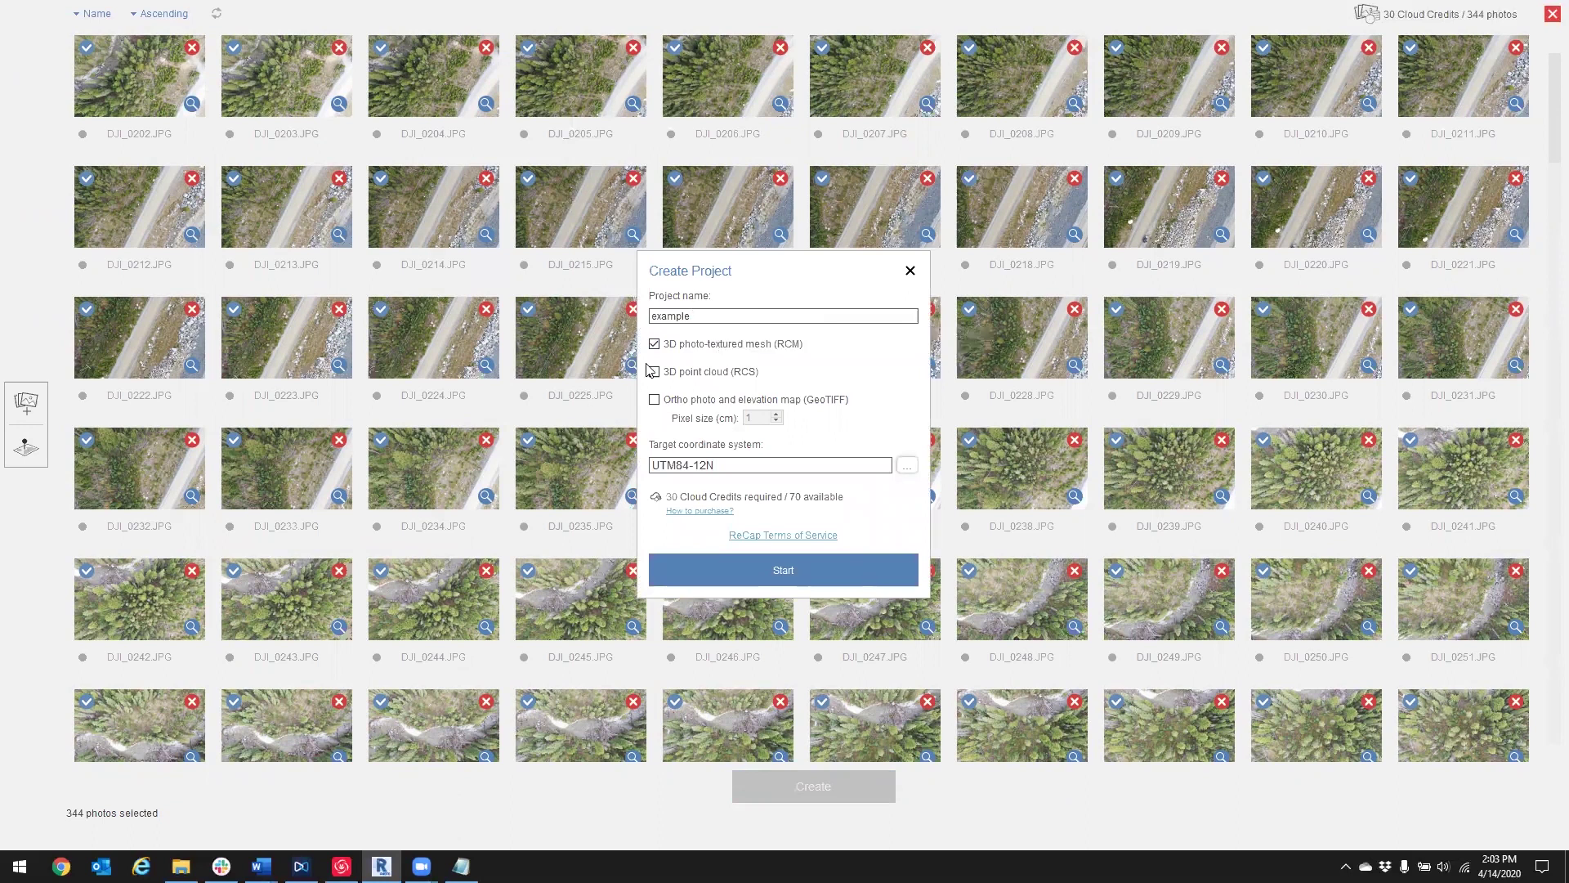
click(654, 371)
click(655, 400)
click(907, 465)
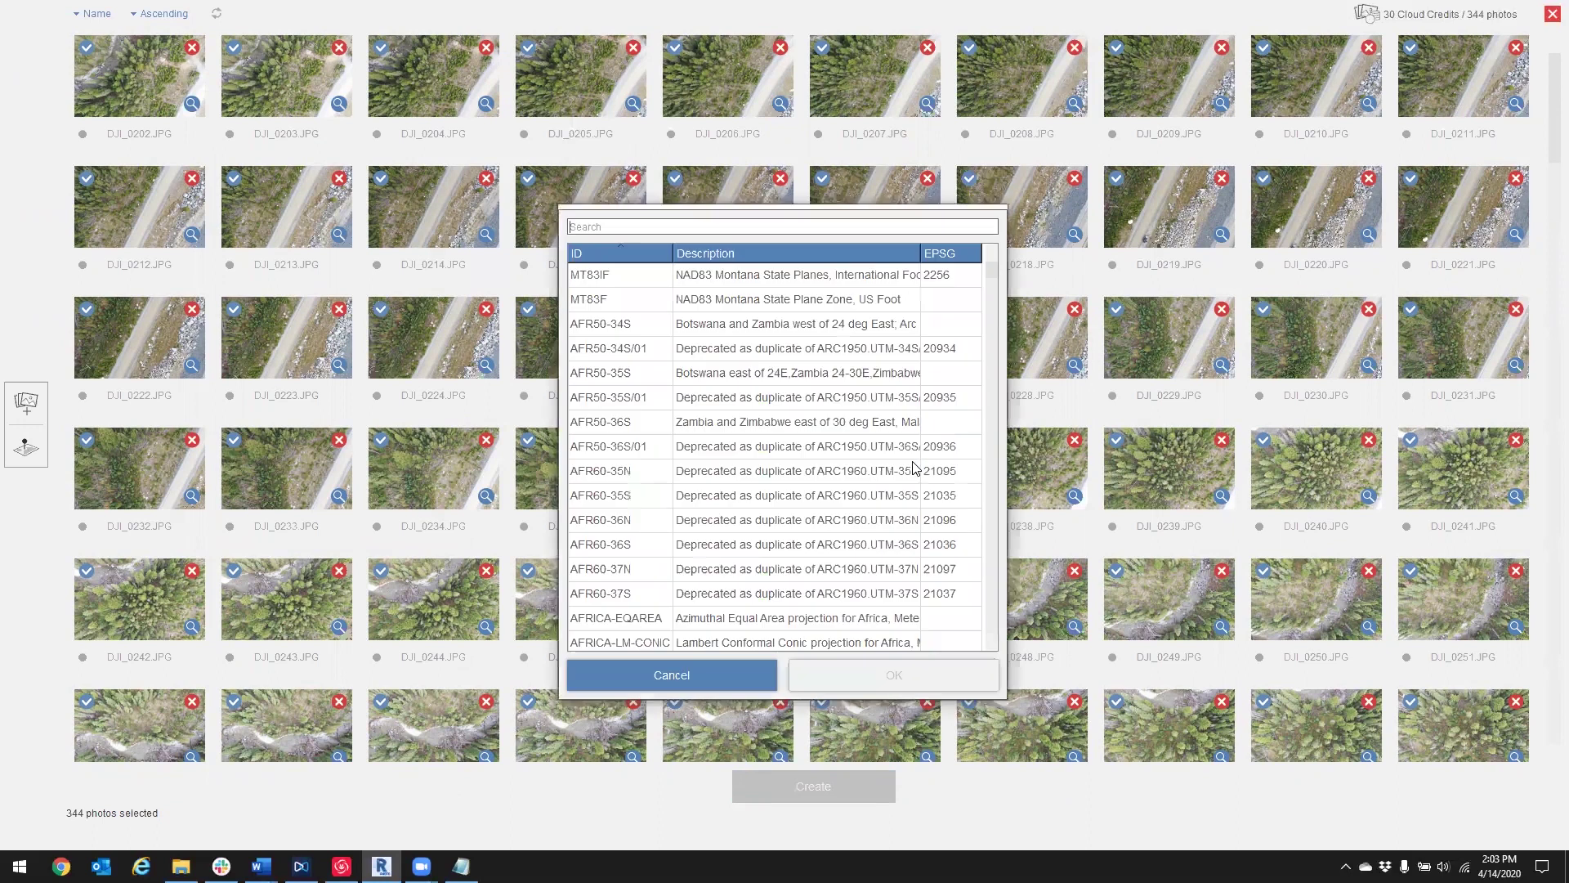
click(744, 277)
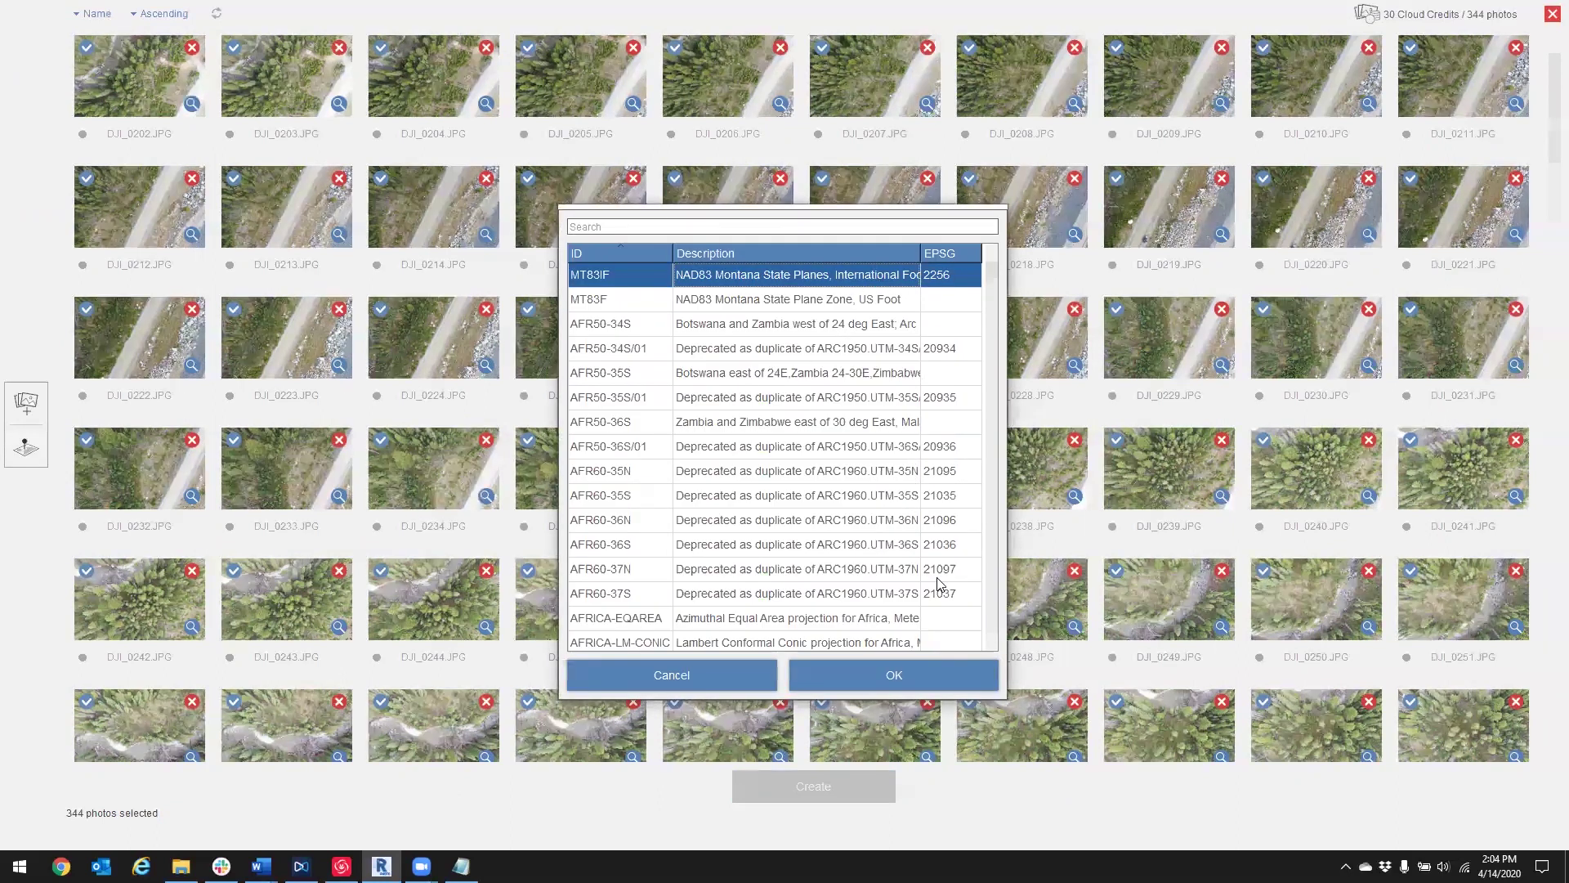
click(874, 672)
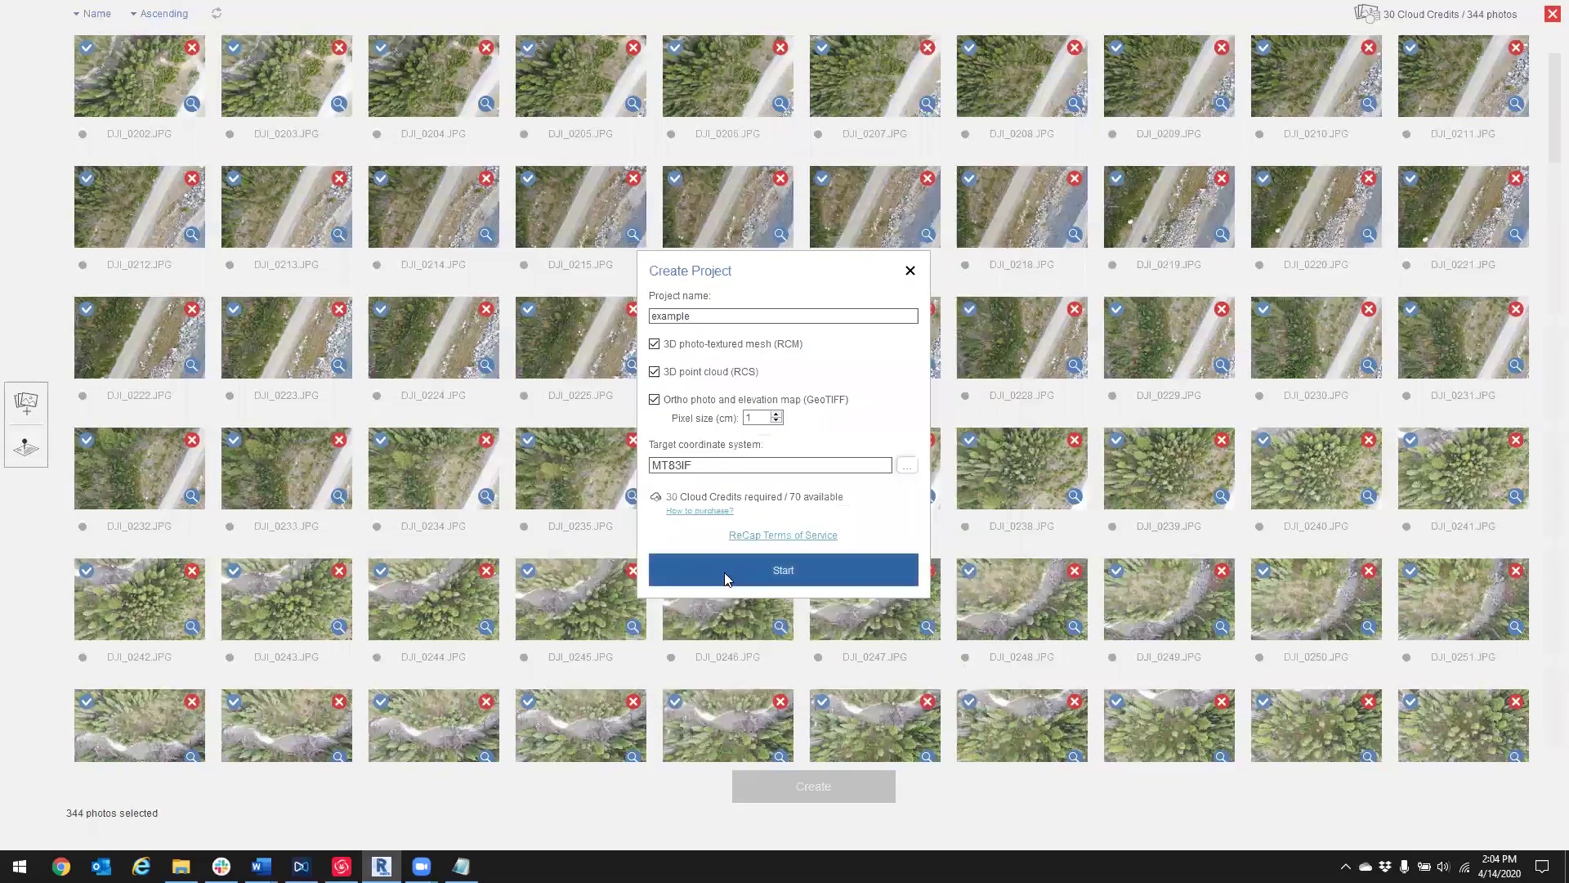